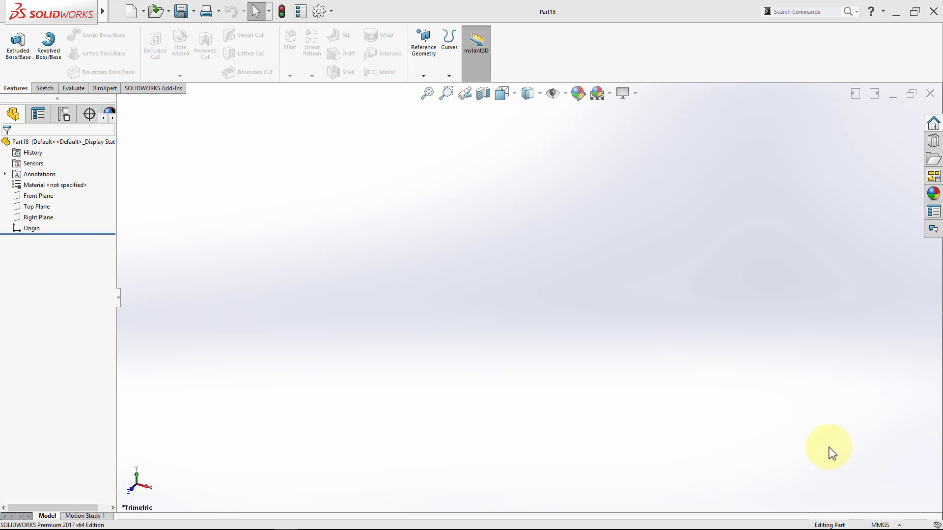
Set the document units to IPS (inch, pound, second) and start a sketch on the Top Plane.
click(884, 525)
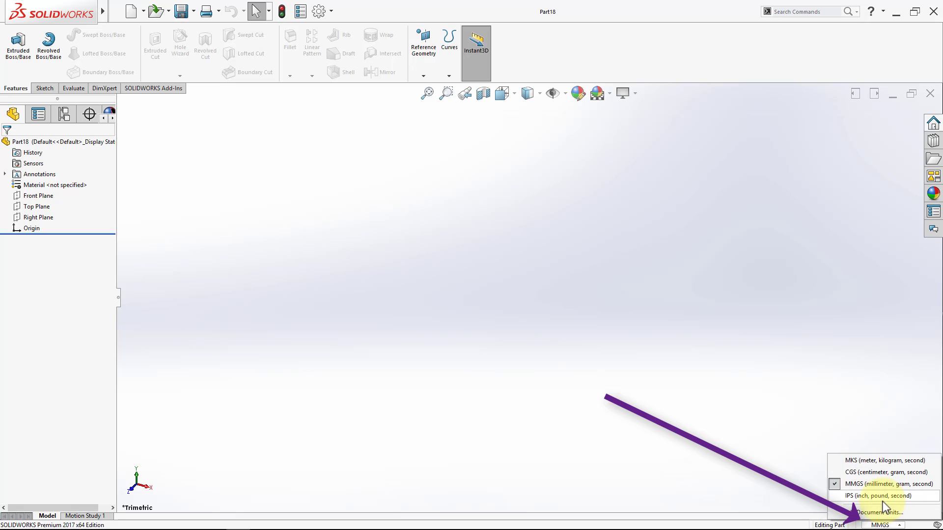
click(868, 498)
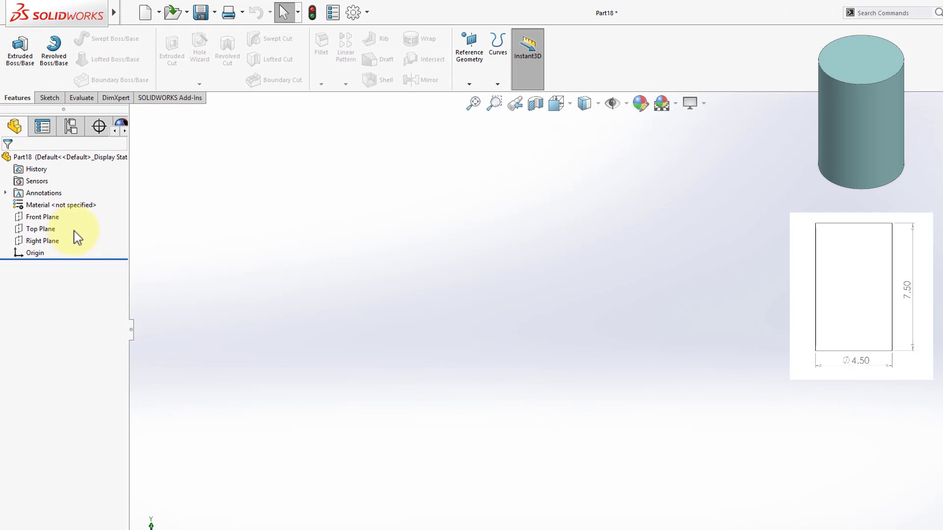
click(50, 229)
click(57, 219)
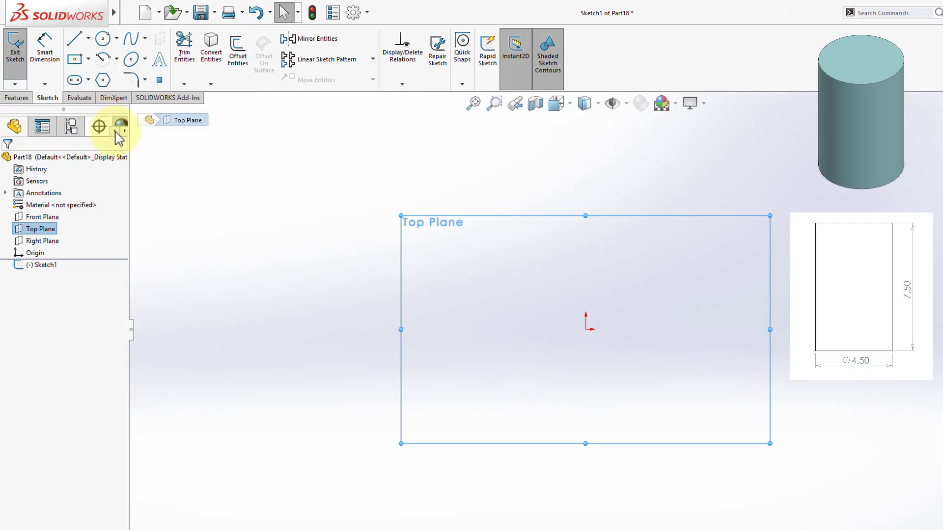
Sketch a circle centred on the origin and dimension its diameter to 4.5 in.
click(103, 38)
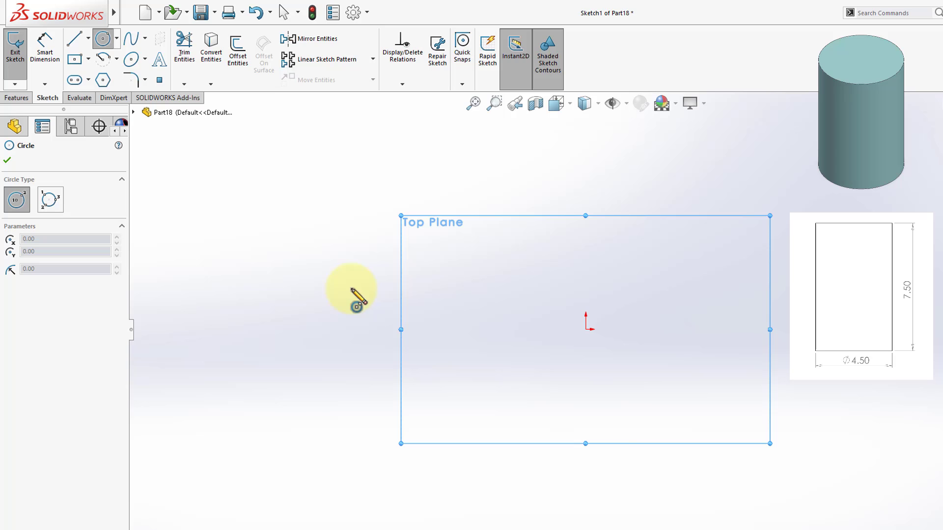
click(586, 329)
click(656, 272)
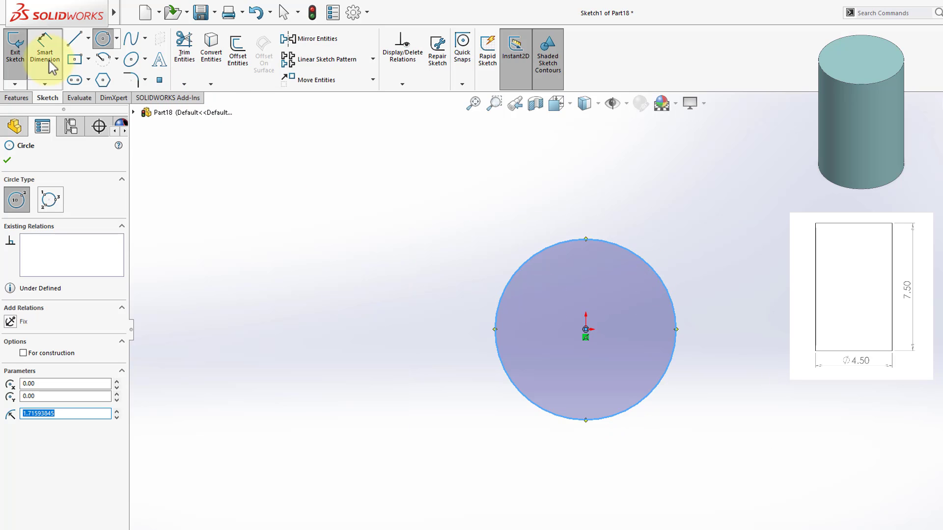
click(44, 45)
click(634, 409)
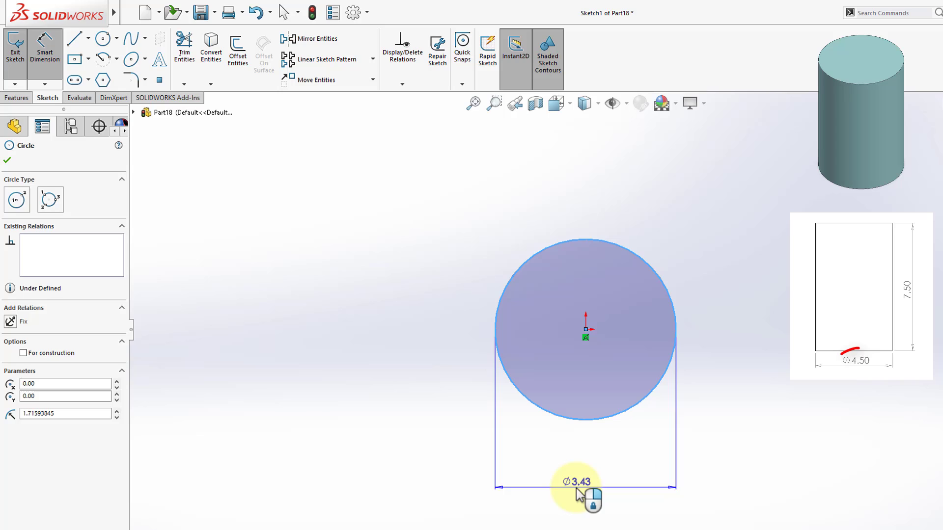
click(584, 496)
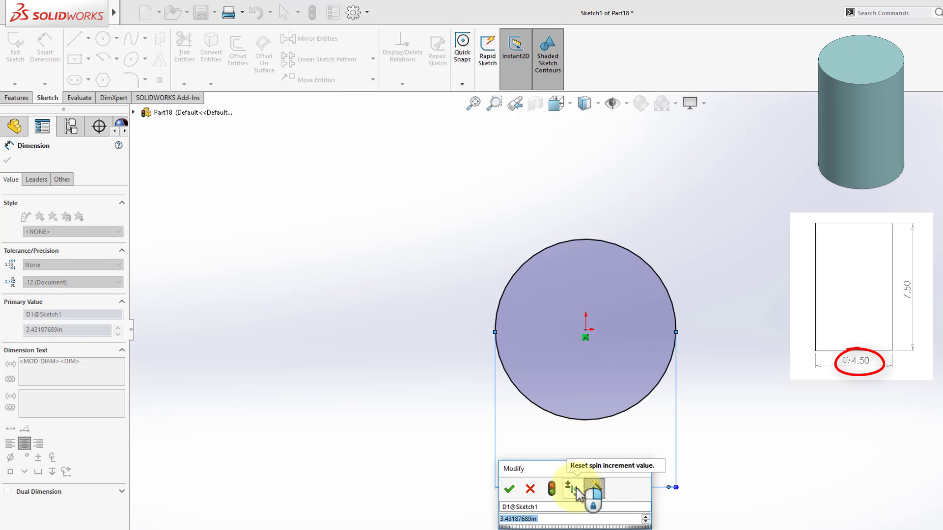
text(4.5)
key(Return)
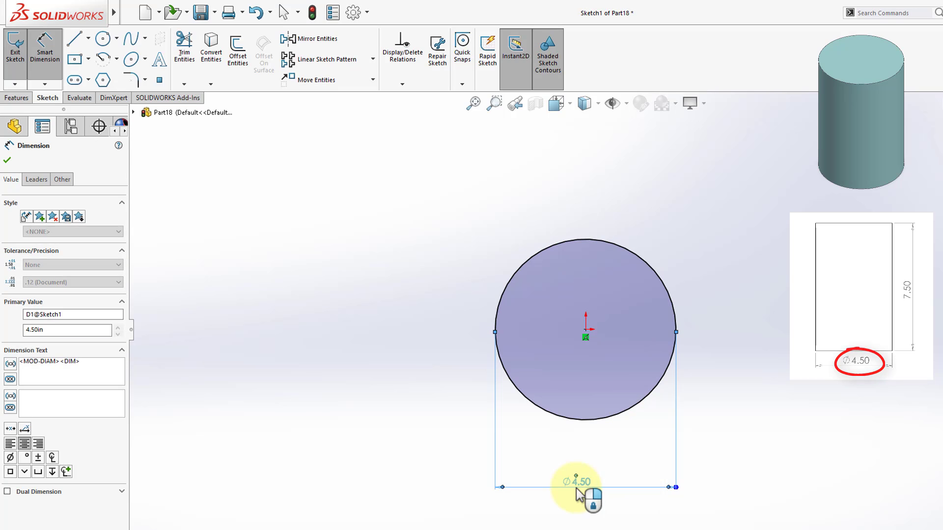
Extrude the circle as a blind boss with a depth of 7.5 in.
click(16, 98)
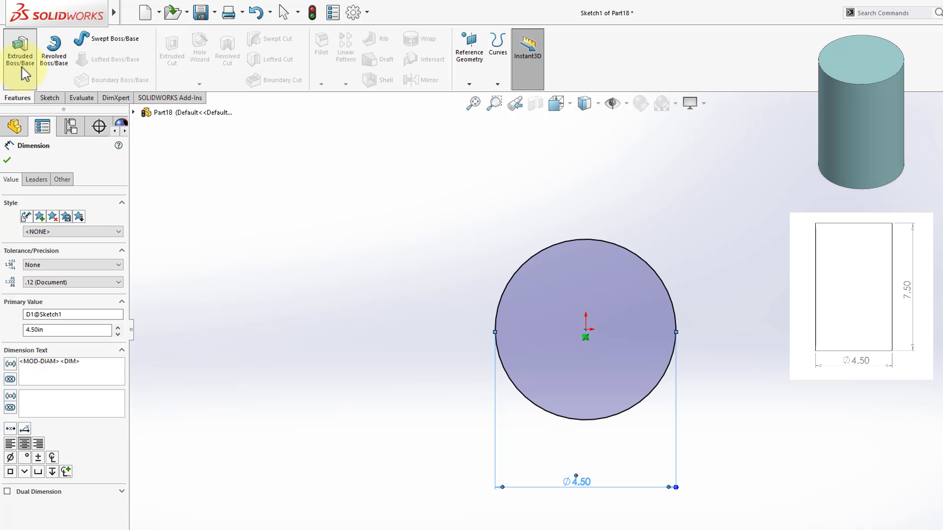
click(22, 68)
text(7.5)
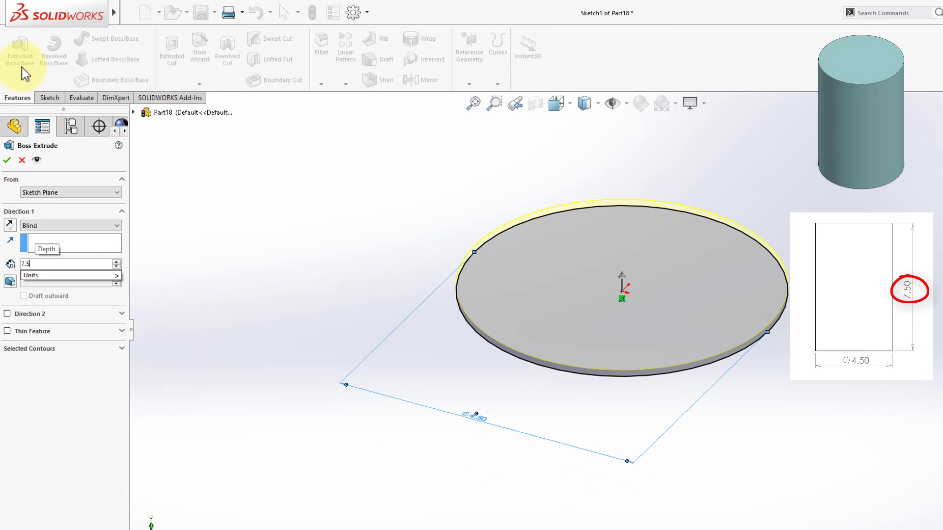
key(Return)
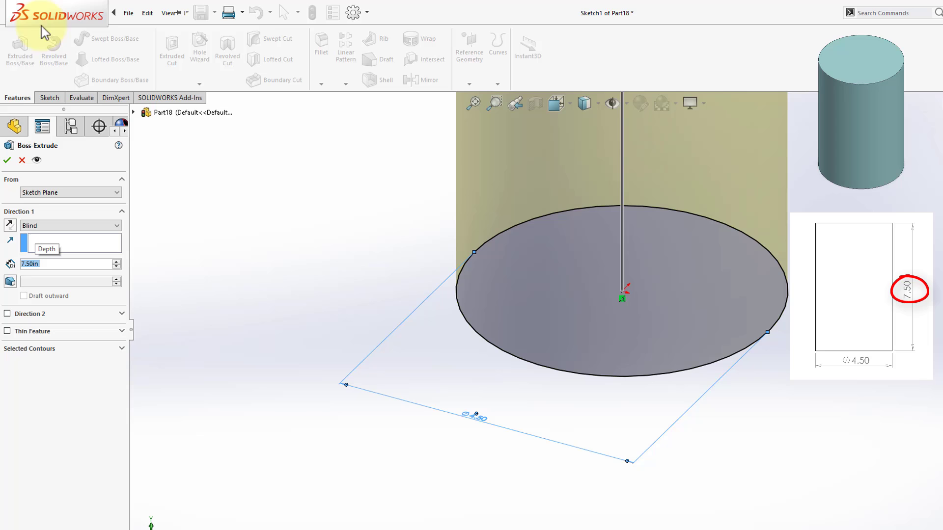
click(7, 159)
Start a sketch on the cylinder's top face, viewed normal to it, and convert the face's circular edge into a sketch entity.
scroll(613, 226, up, 5)
scroll(607, 236, up, 3)
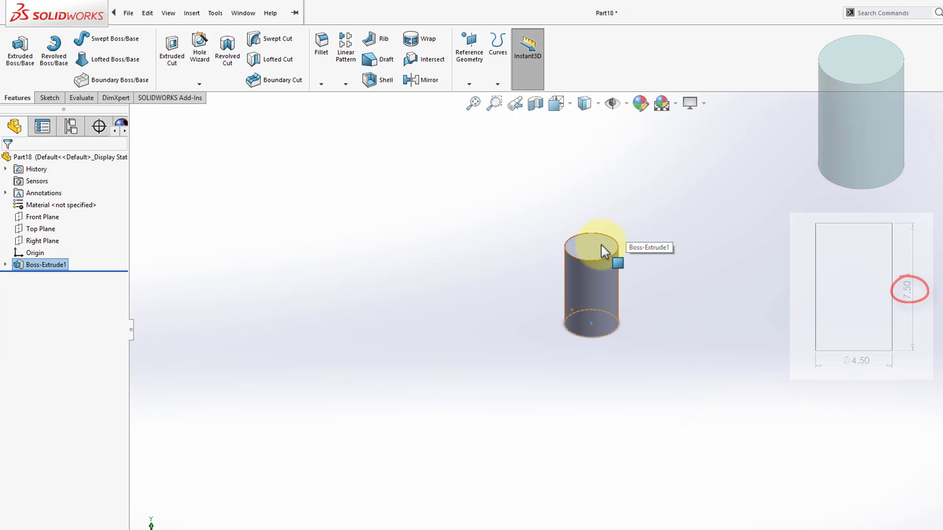
click(600, 246)
click(697, 214)
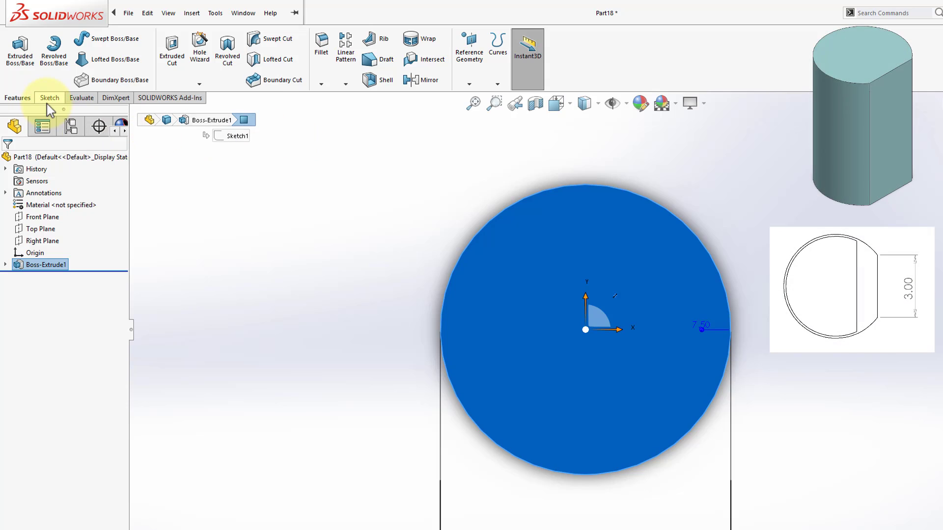
click(49, 98)
click(15, 49)
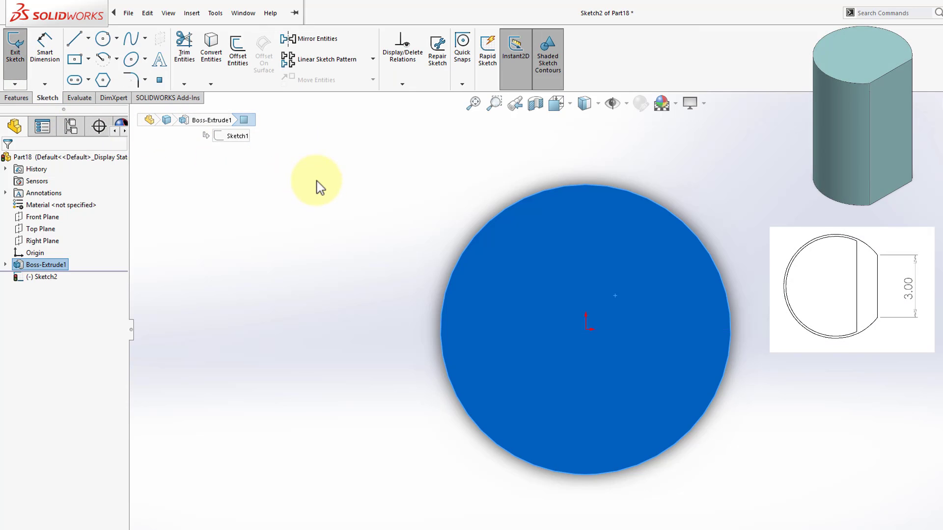
click(220, 61)
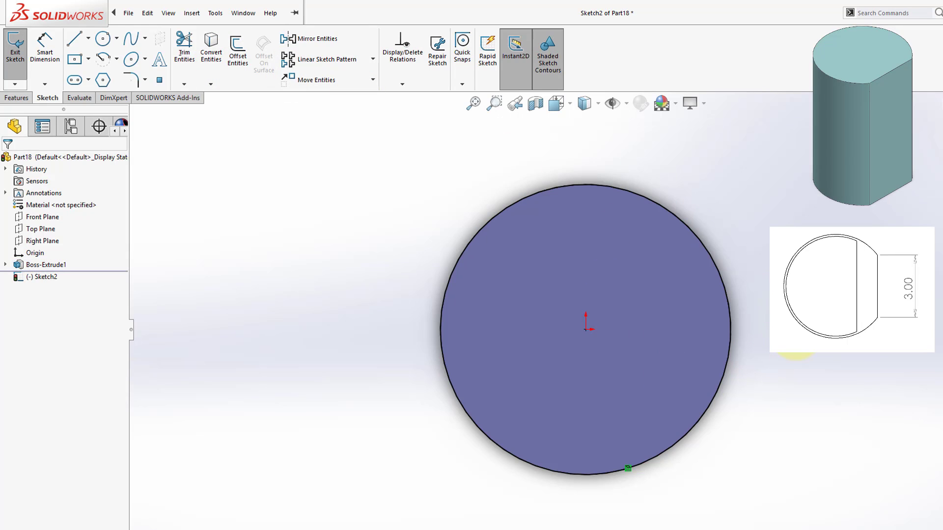
Draw a vertical line about 3.47 in long across the right part of the circle, with both ends on its circumference.
click(74, 39)
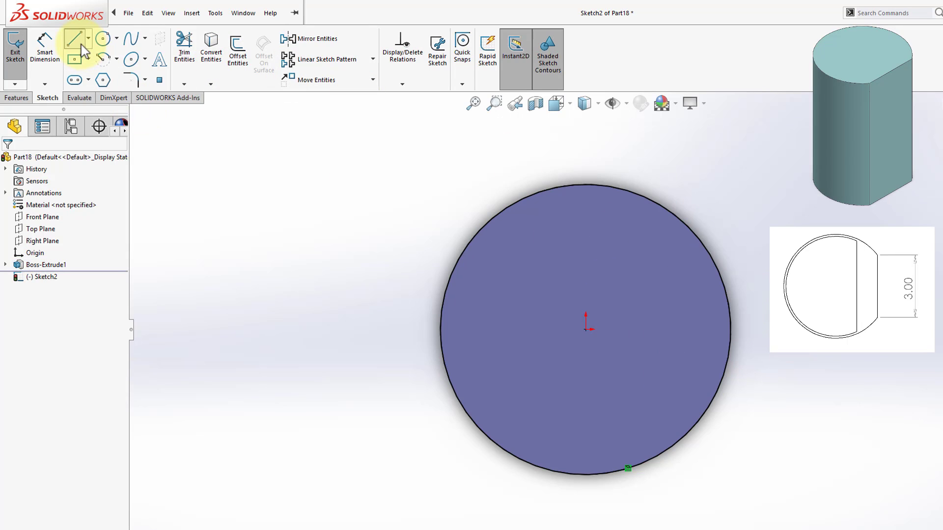
click(679, 220)
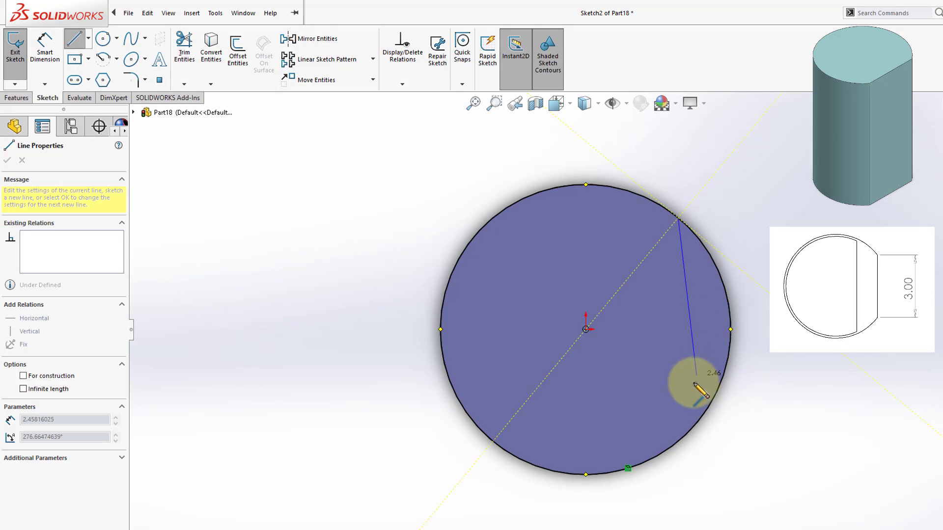
click(678, 441)
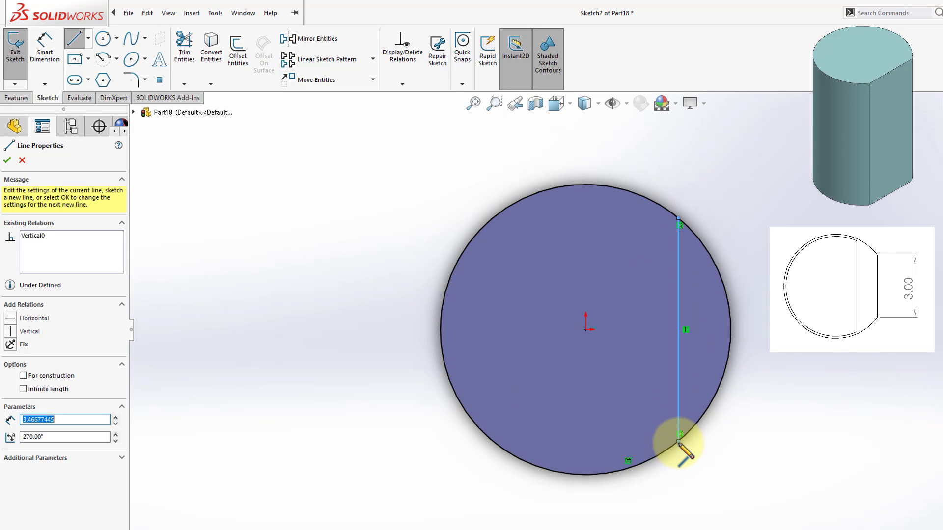
key(Escape)
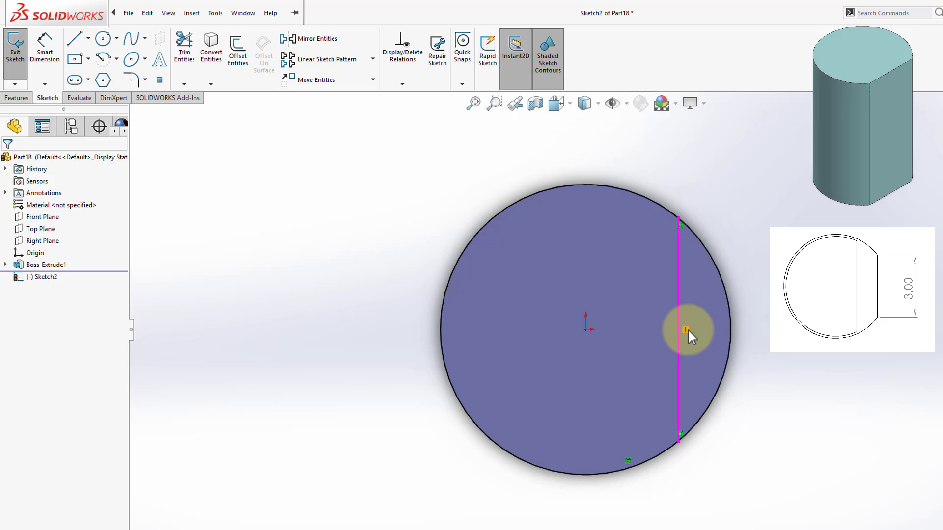
Dimension the vertical line's length to 3 in.
click(679, 363)
click(45, 47)
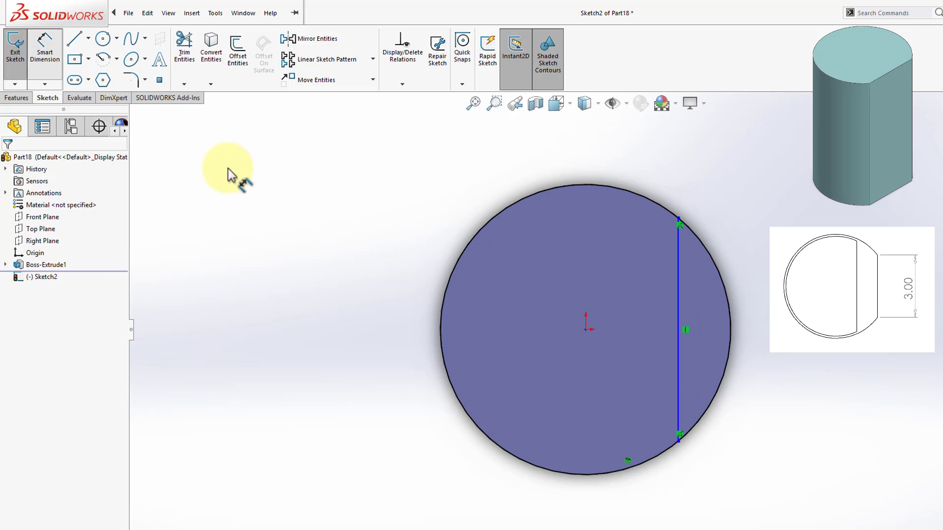
click(684, 369)
click(806, 360)
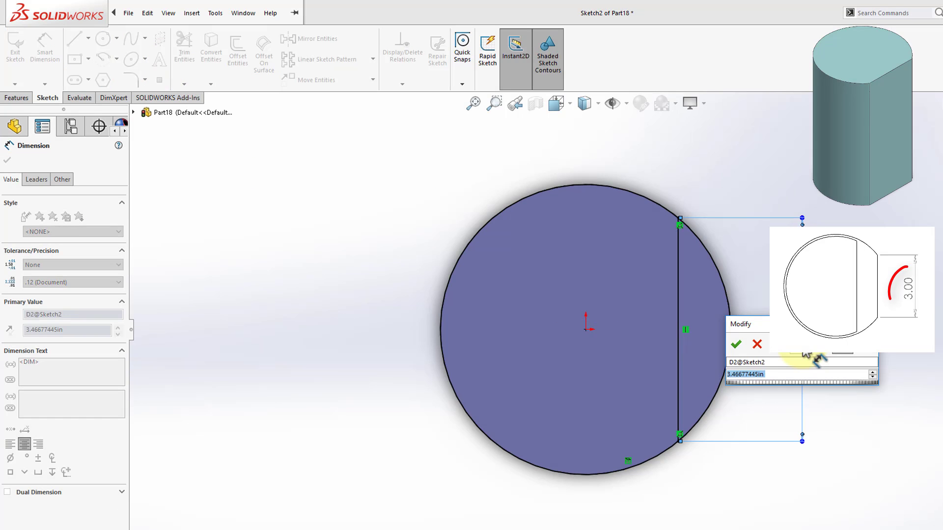
text(3)
key(Return)
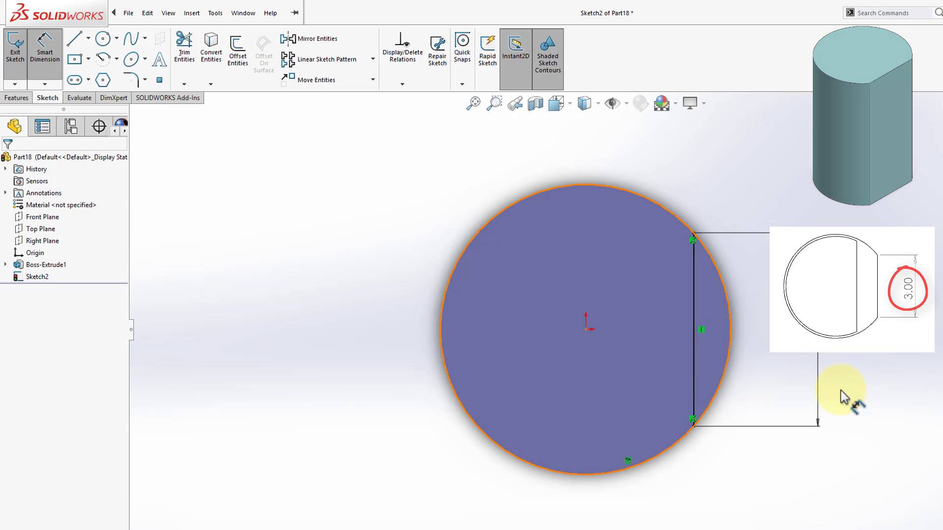
Cut away the small circle segment beyond the vertical line with an Extruded Cut set to Through All.
click(11, 99)
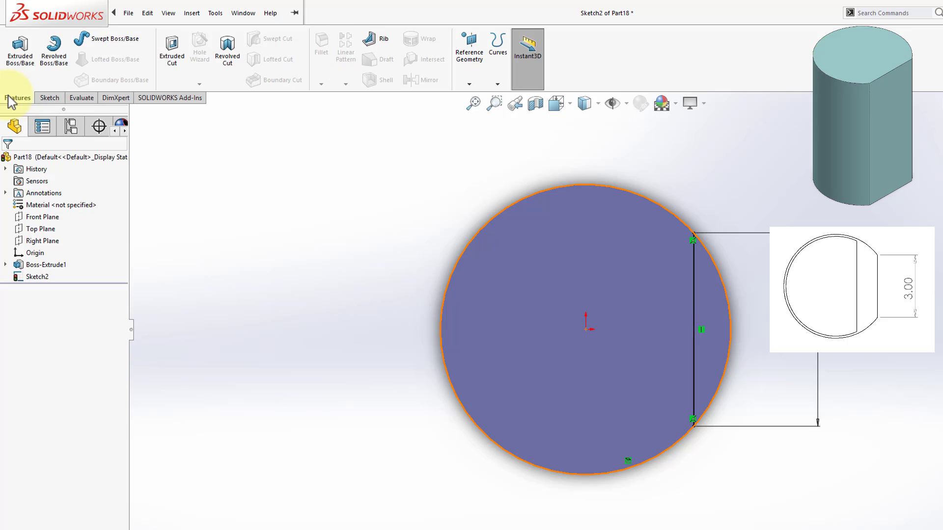
click(173, 58)
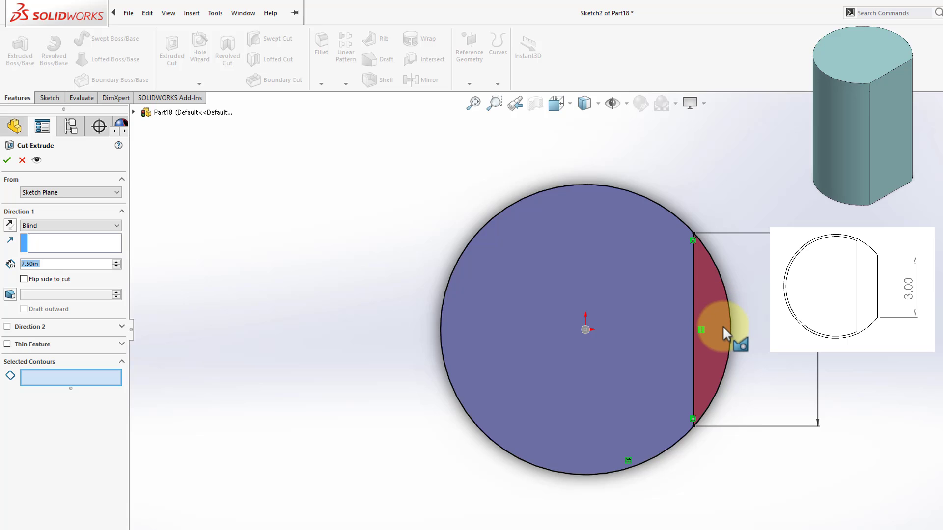
click(723, 326)
middle_drag(674, 443, 652, 346)
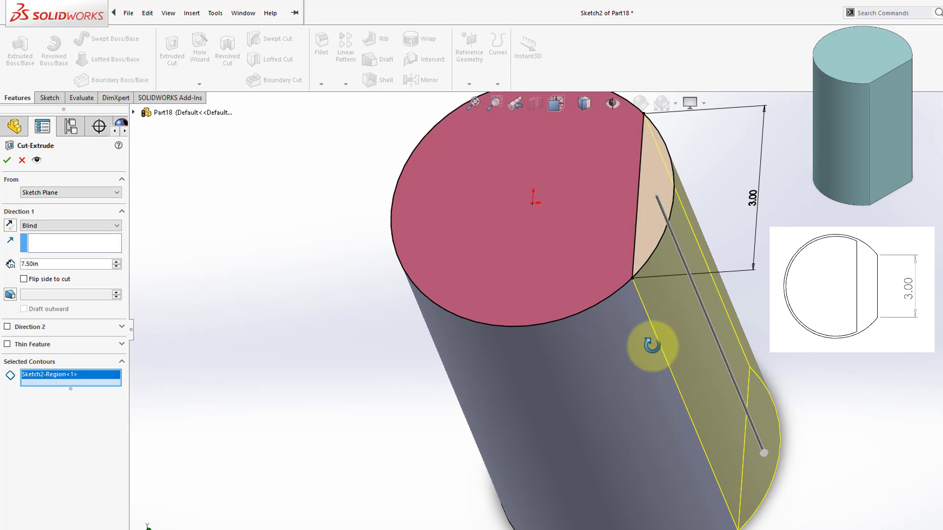
click(88, 230)
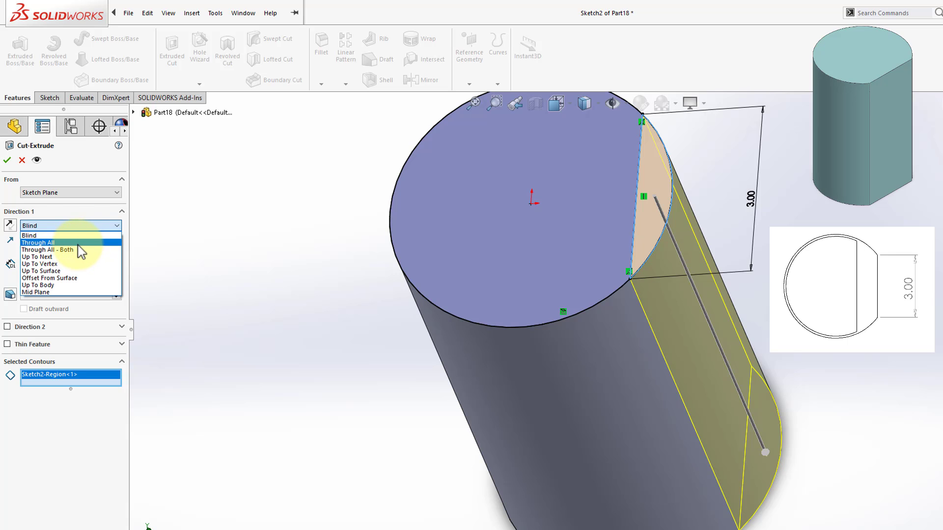
click(50, 242)
click(7, 160)
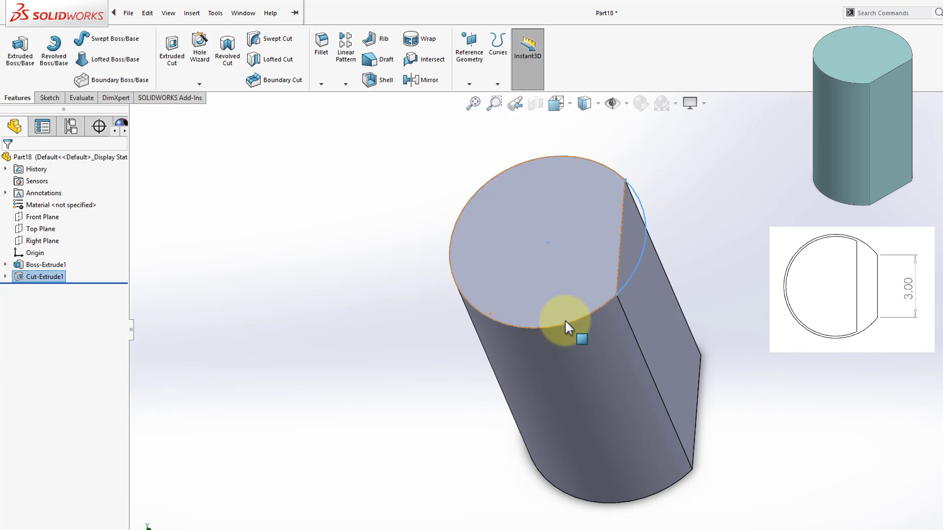
click(703, 326)
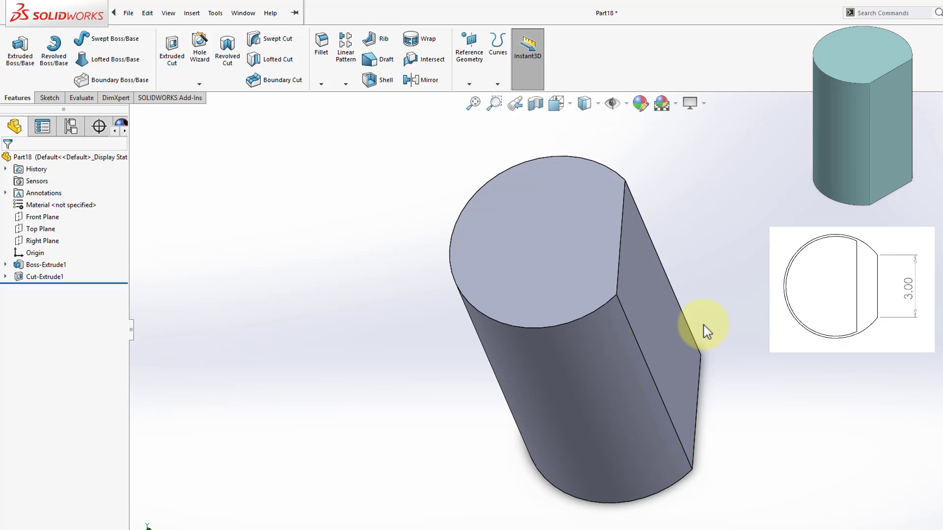
Shell the solid with a 0.10 in wall thickness without selecting any faces to remove.
middle_drag(686, 262, 694, 218)
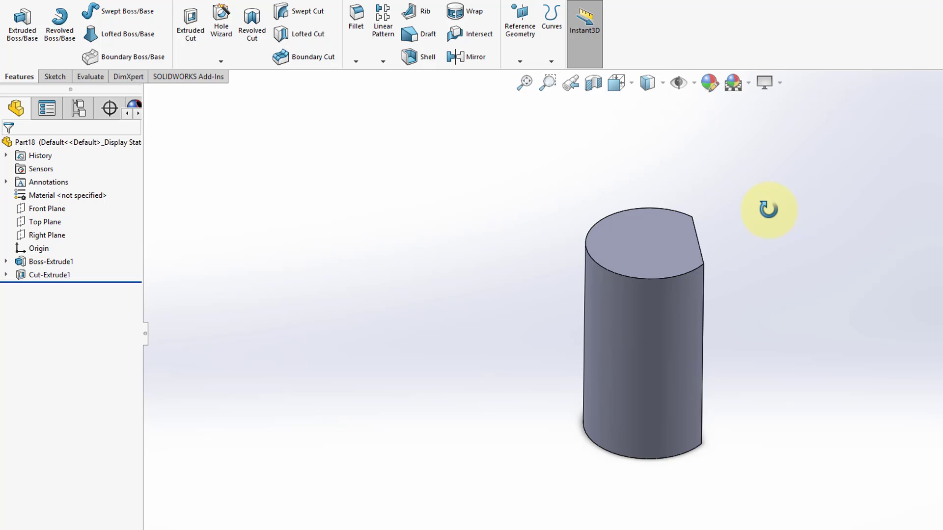
click(416, 64)
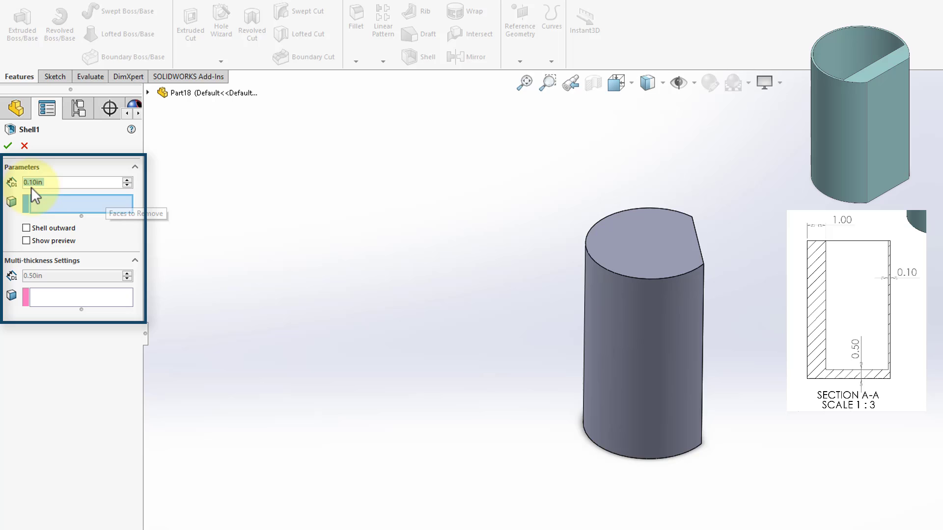
click(8, 146)
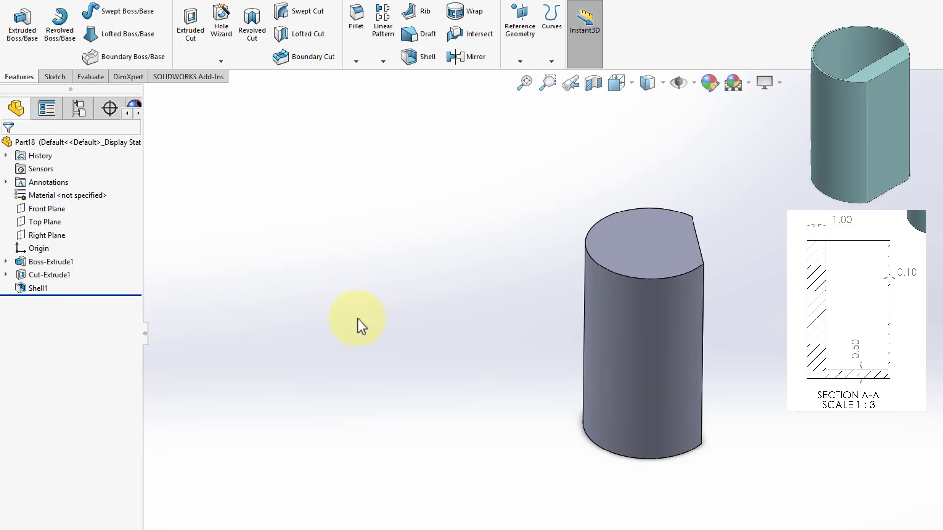
Apply a planar section view through the Front Plane and examine the shelled part's hollow interior.
middle_drag(414, 303, 423, 281)
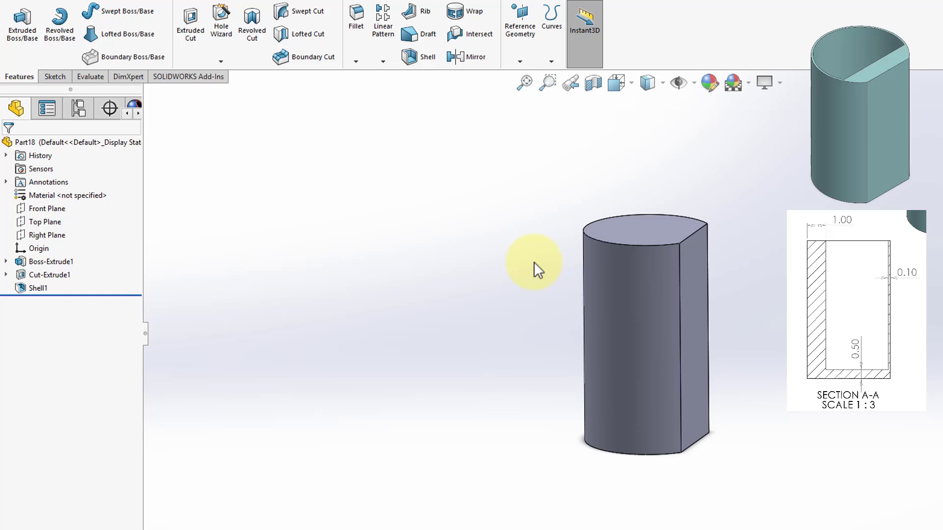
click(593, 83)
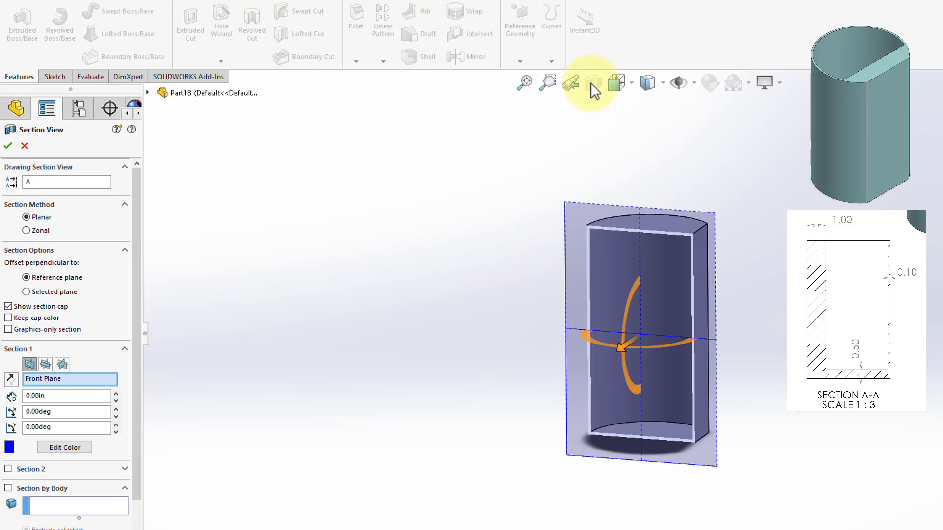
click(12, 150)
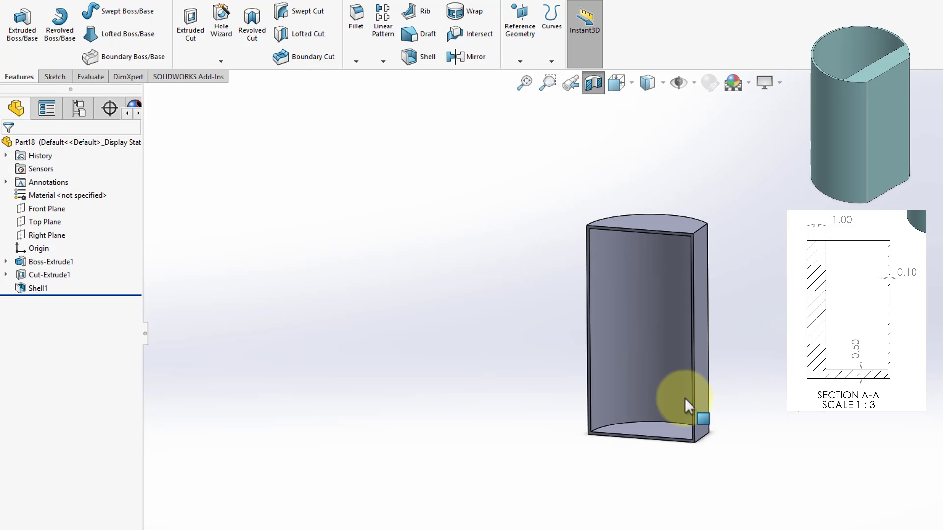
middle_drag(685, 398, 606, 448)
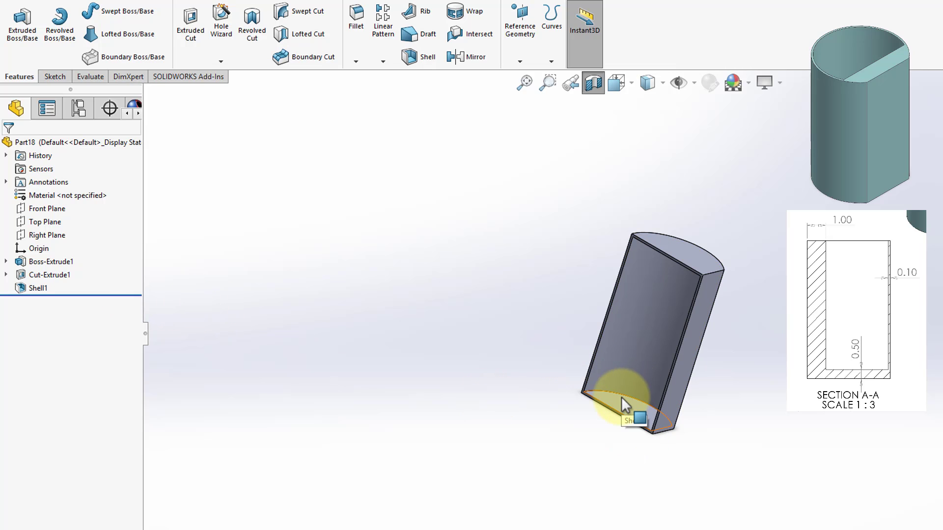
Edit the shell feature to remove the top face, keeping the 0.10 in wall thickness.
click(30, 291)
click(43, 255)
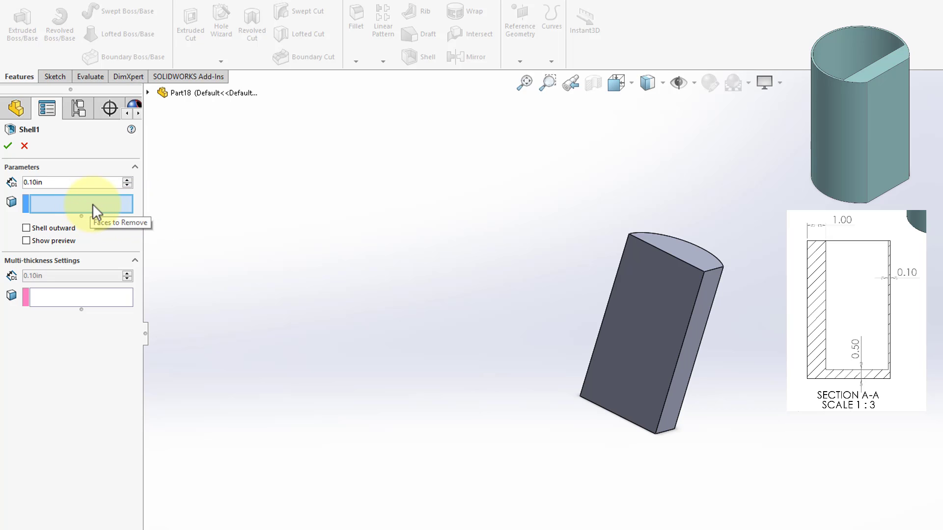
middle_drag(317, 246, 541, 294)
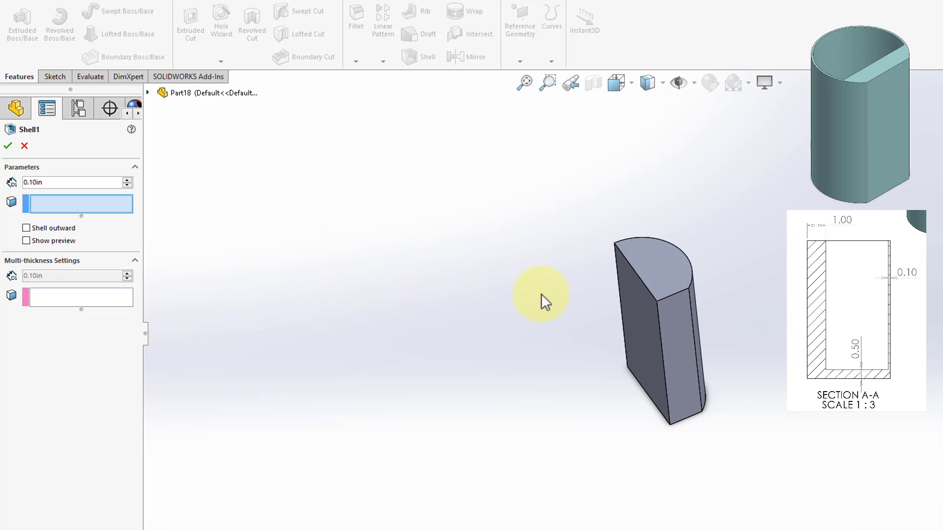
click(657, 271)
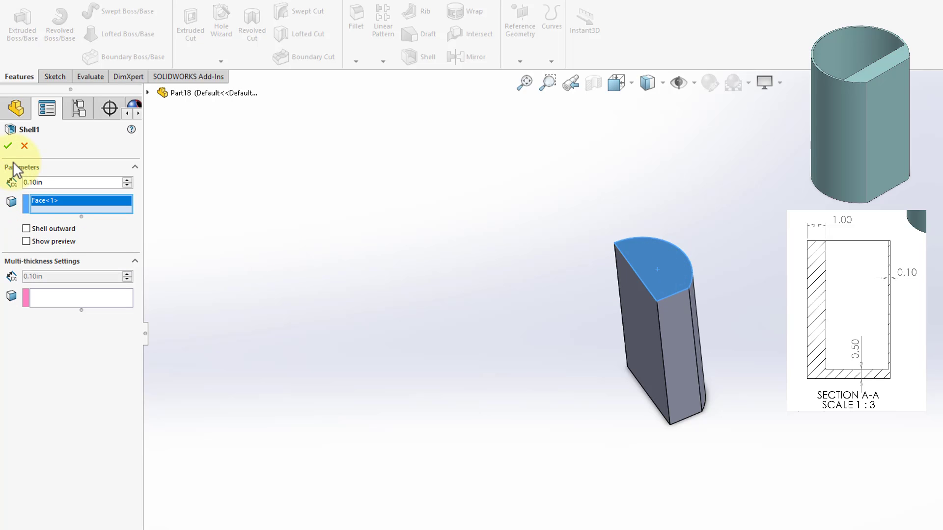
click(7, 146)
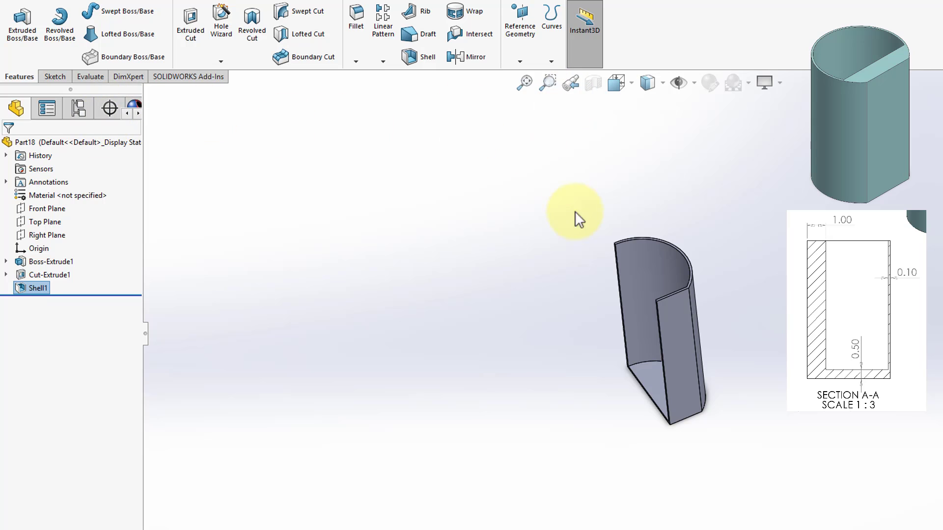
Examine the open-topped shell in section, turn off the section view, and inspect the whole part's flat side and bottom.
middle_drag(617, 316, 712, 368)
middle_drag(596, 123, 525, 294)
middle_drag(557, 255, 557, 178)
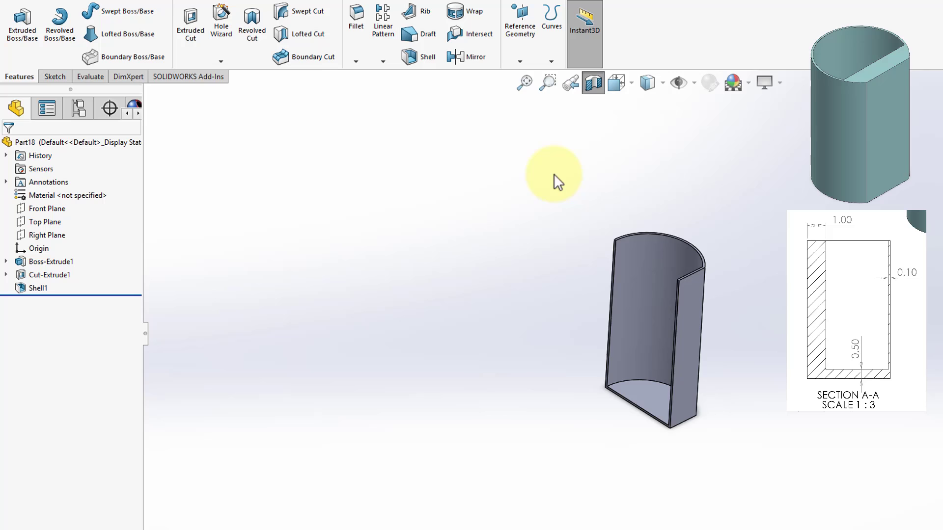
click(596, 88)
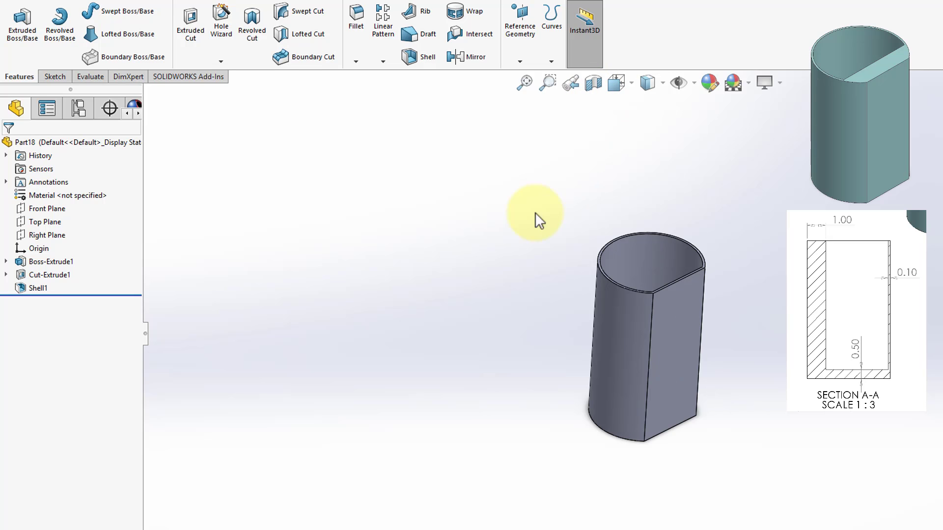
middle_drag(535, 212, 533, 318)
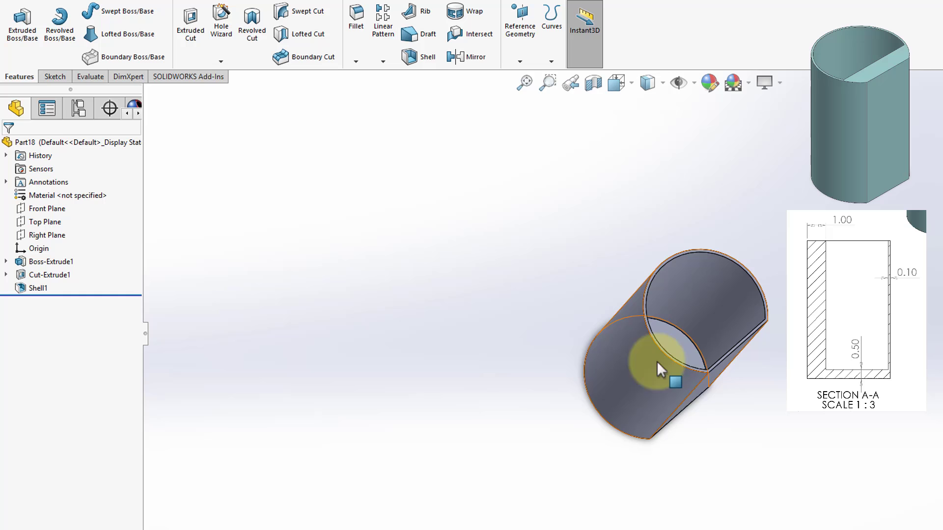
middle_drag(723, 363, 723, 357)
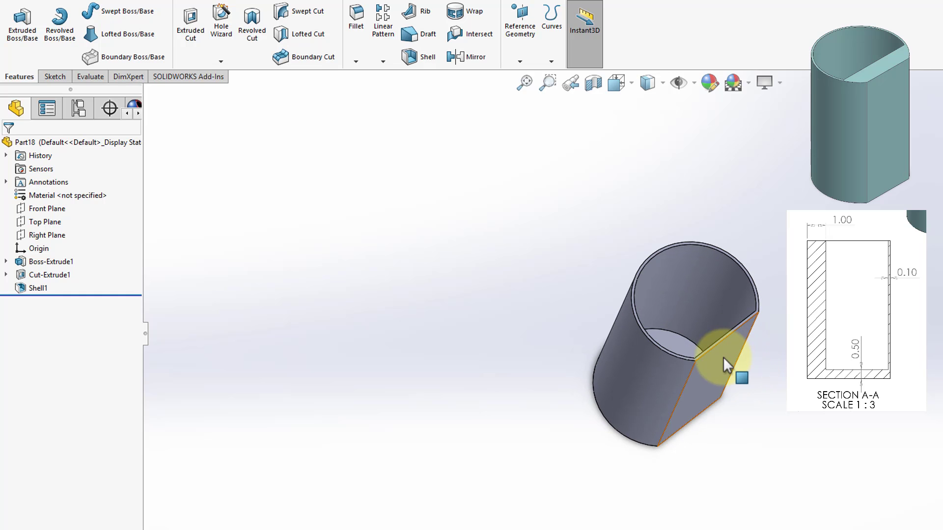
middle_drag(717, 400, 753, 217)
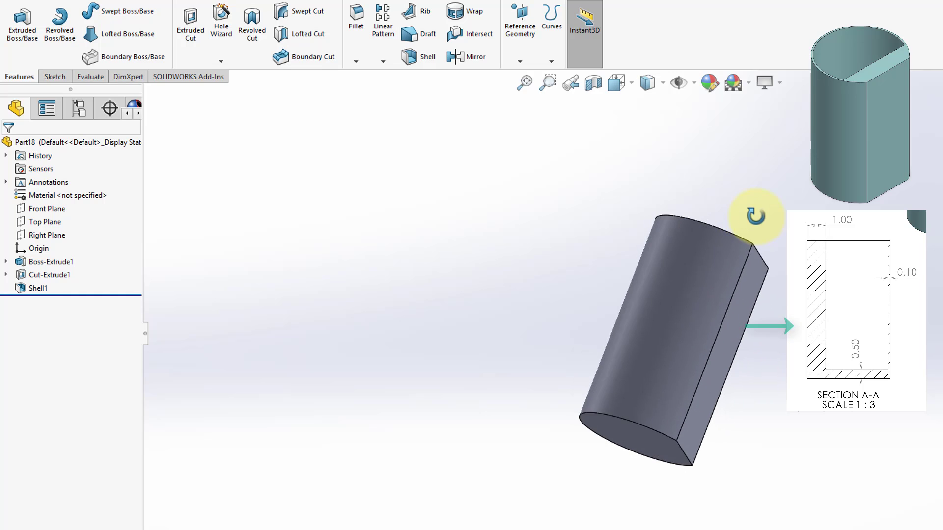
middle_drag(548, 334, 424, 407)
Edit the shell to give the flat side face its own multi-thickness value of 1.00 in.
click(43, 288)
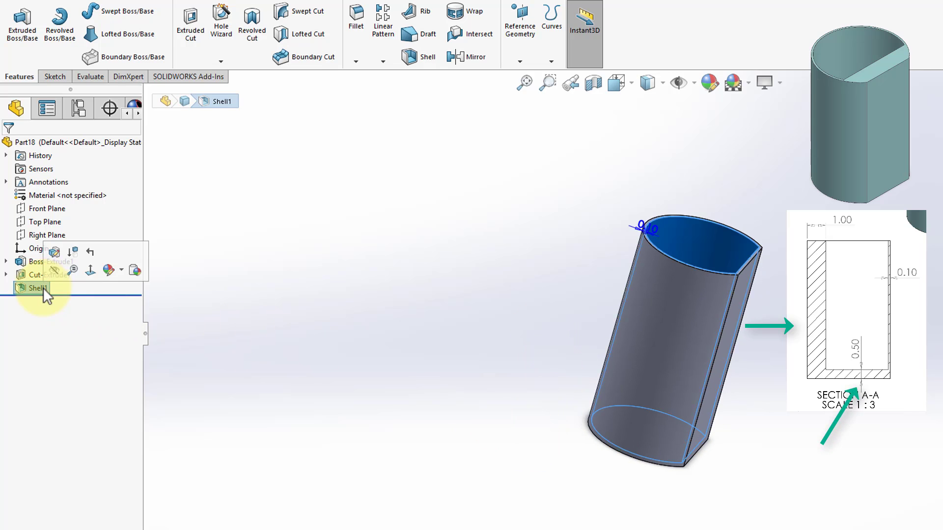
click(49, 258)
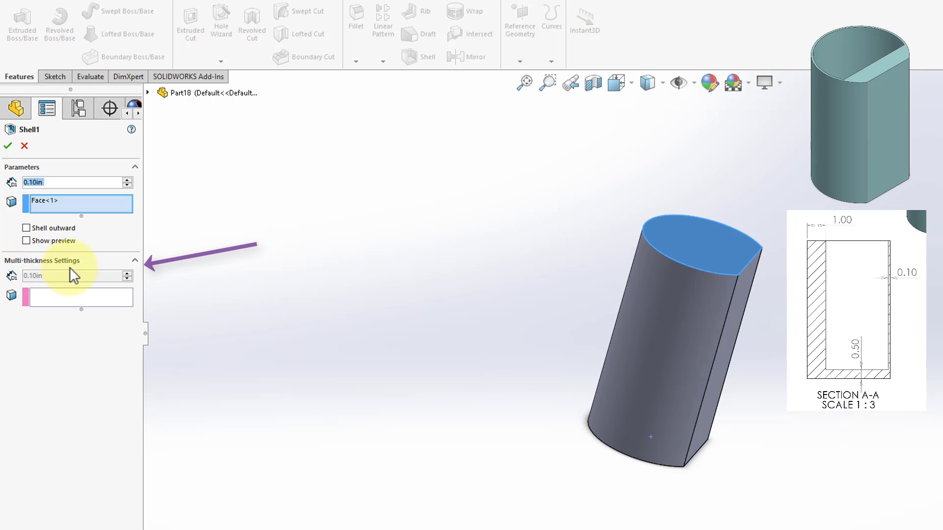
click(126, 210)
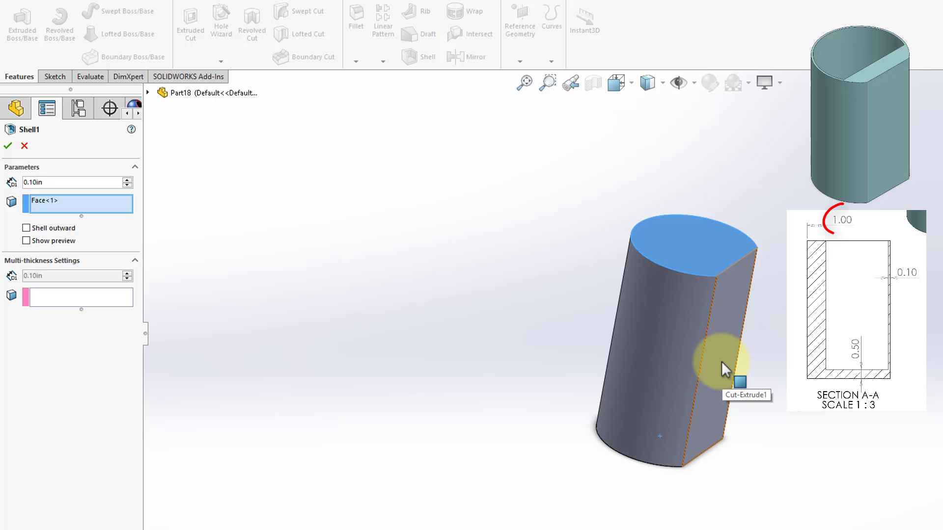
click(51, 296)
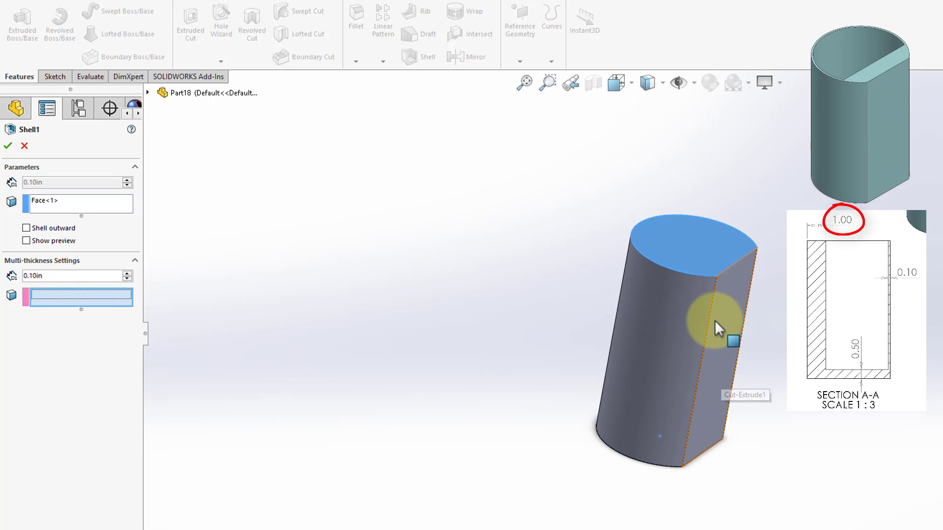
click(721, 359)
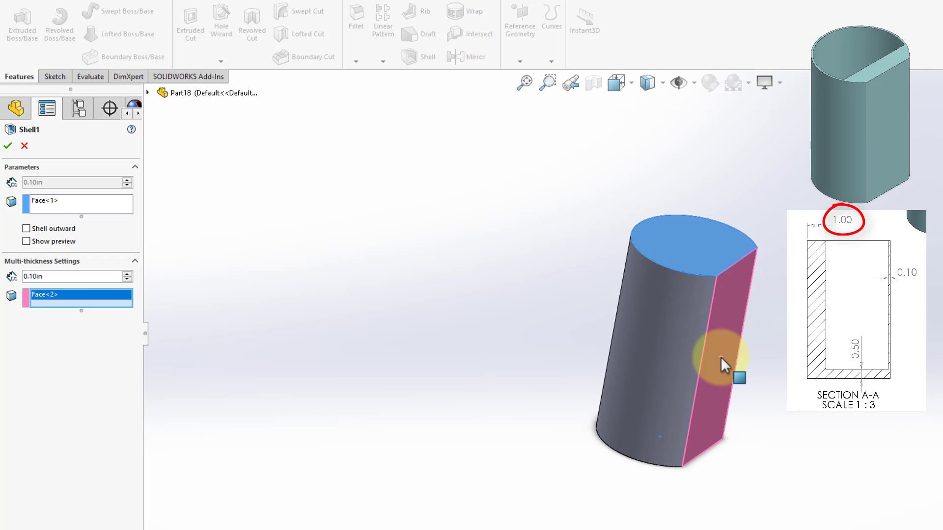
click(26, 276)
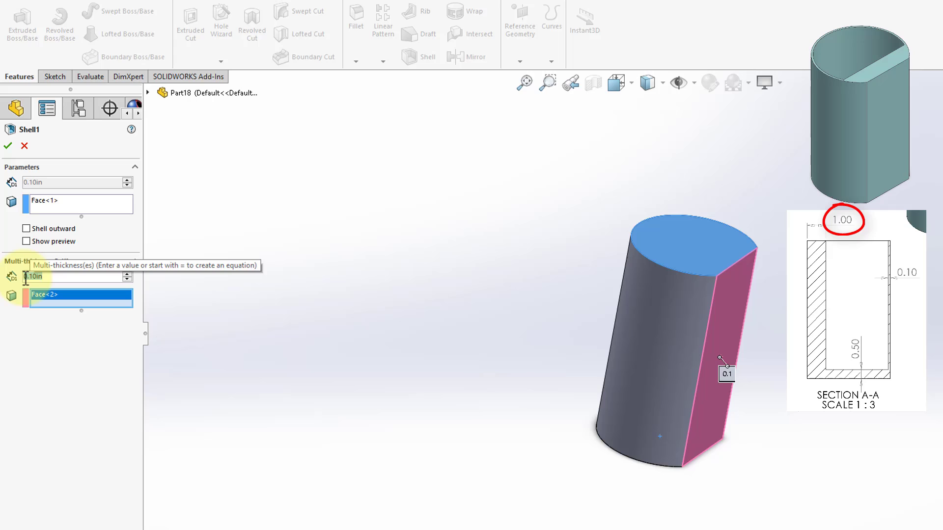
text(1)
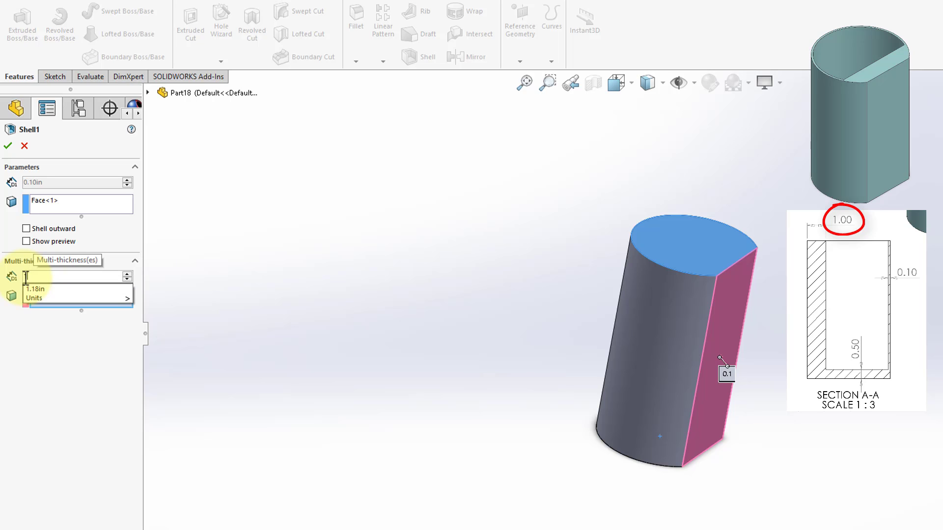
key(Return)
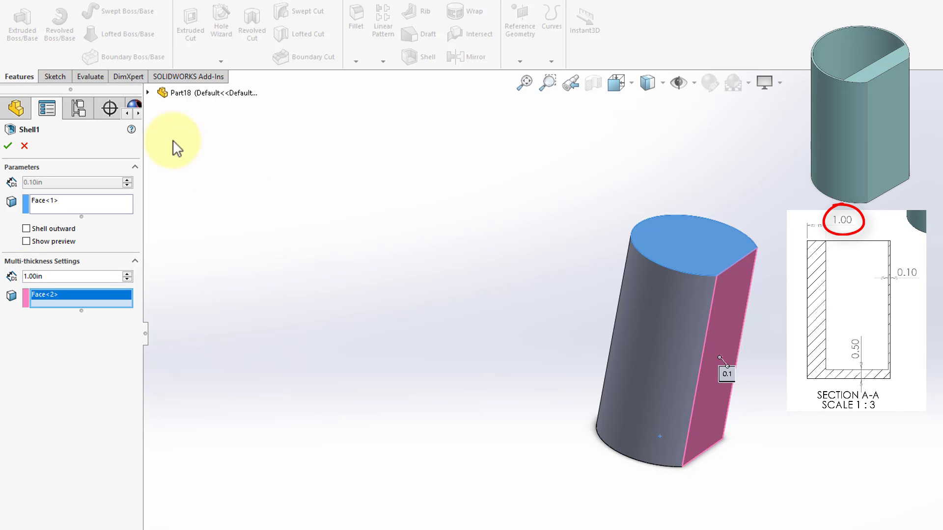
click(8, 145)
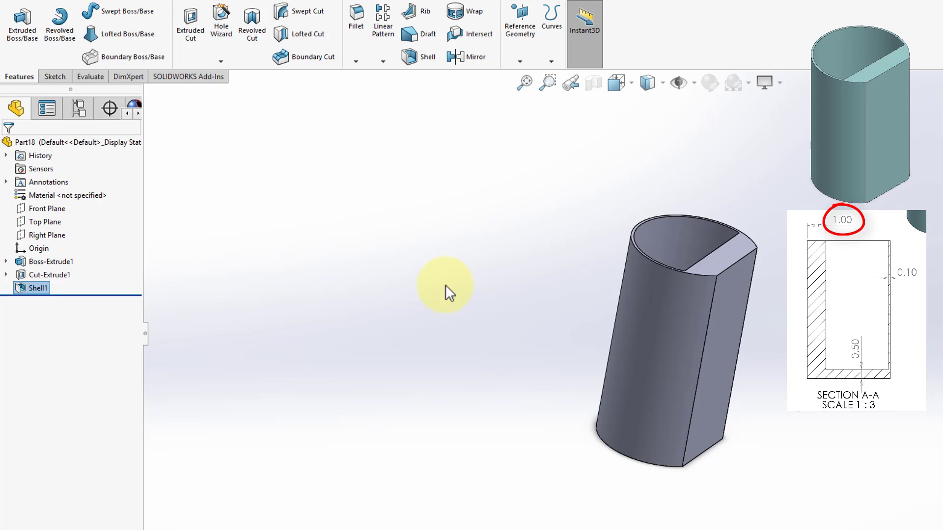
Apply a planar section view through the Front Plane to the isometric view and examine the wall and bottom thicknesses.
key(ctrl+7)
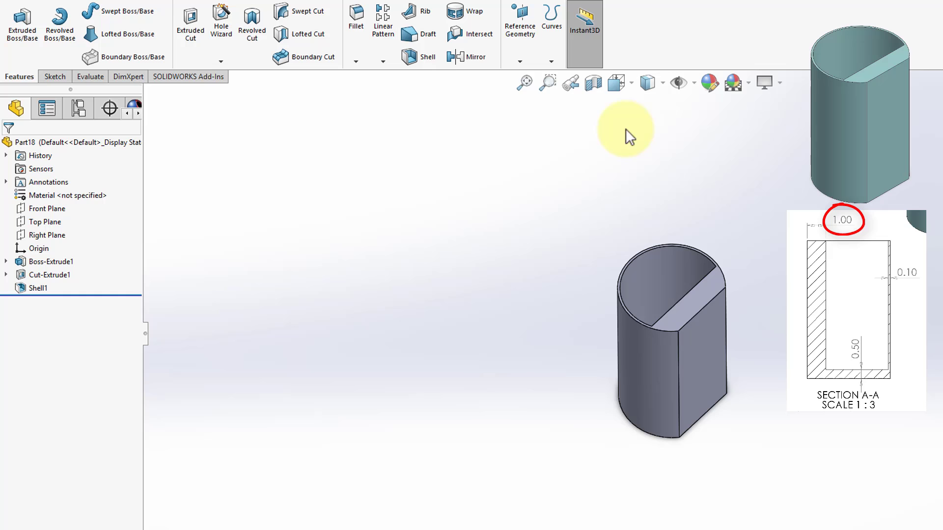
click(592, 84)
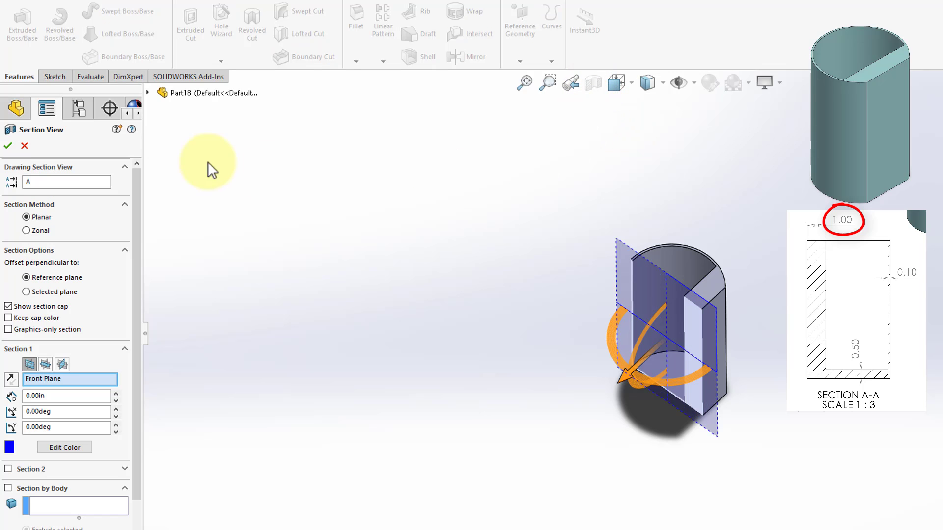
click(9, 145)
middle_drag(489, 405, 604, 324)
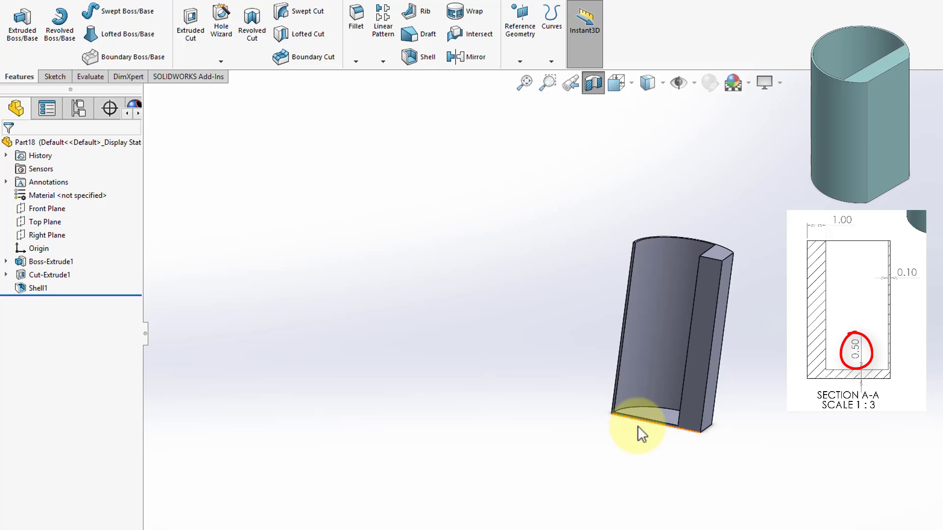
Edit the shell to add the bottom face as a multi-thickness face of 0.50 in, and review both faces' thickness settings.
click(32, 288)
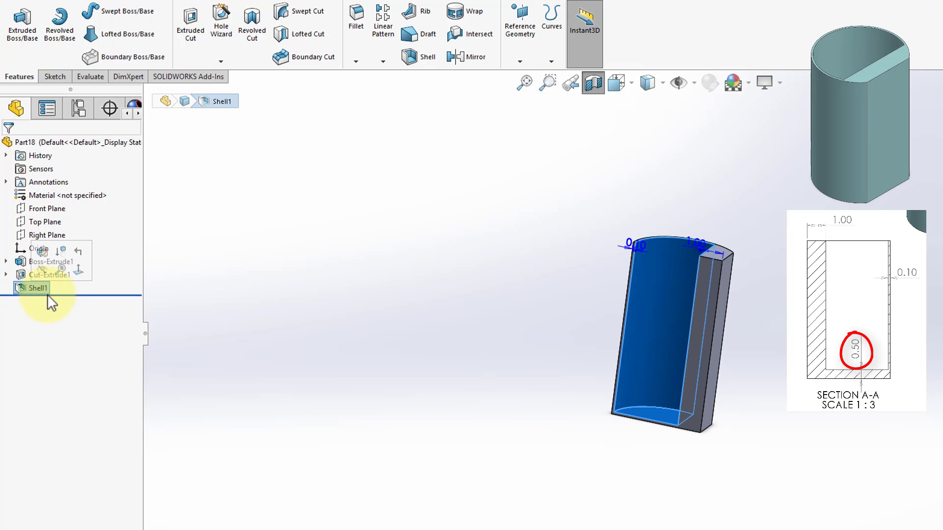
click(41, 255)
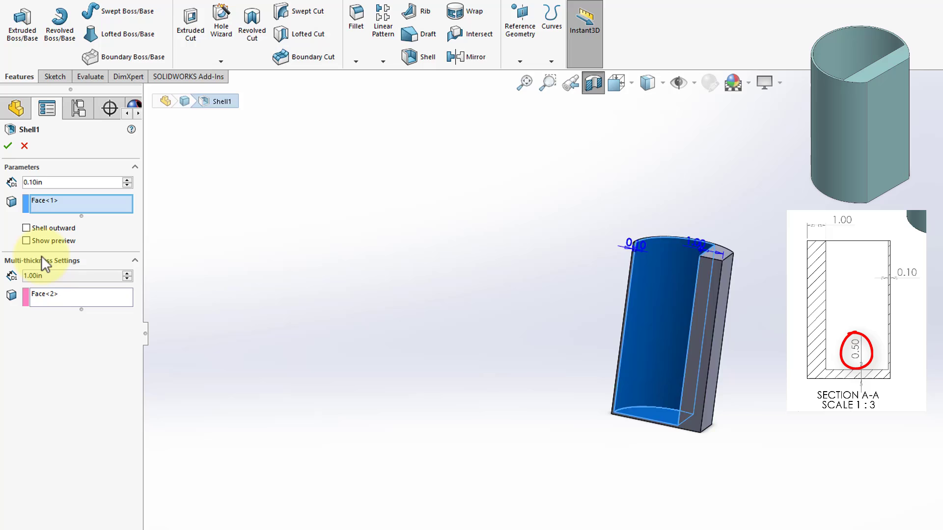
click(50, 300)
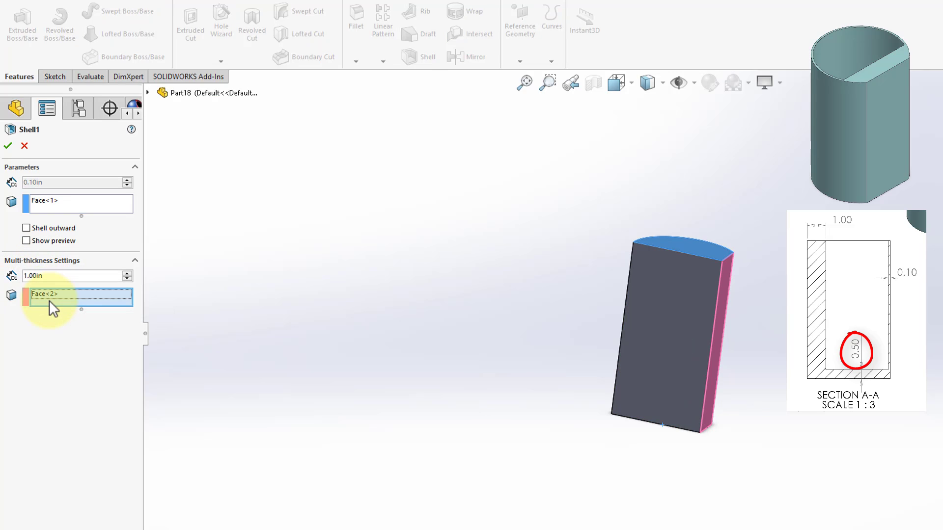
middle_drag(449, 474, 699, 456)
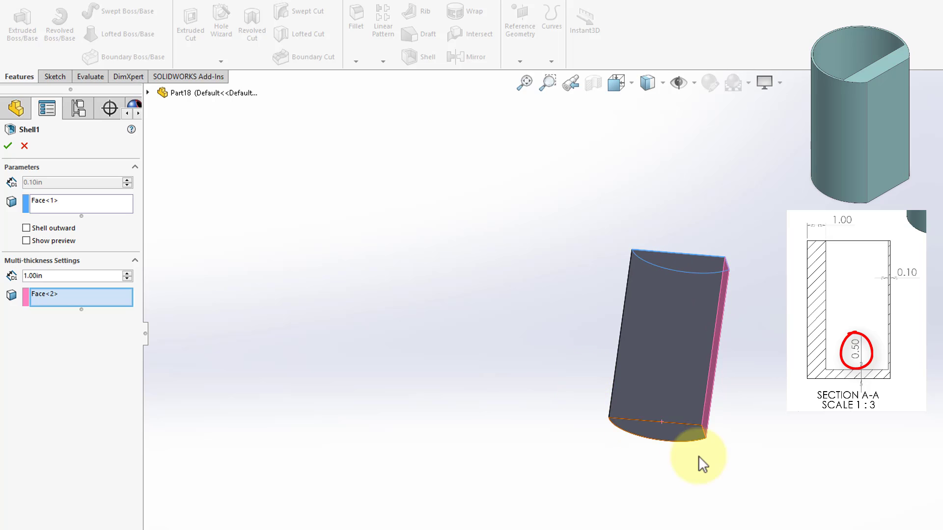
click(680, 431)
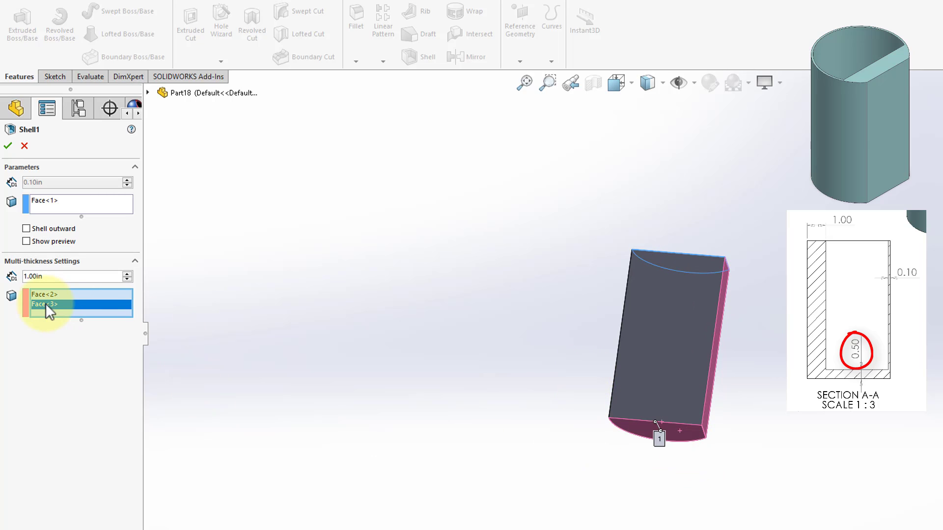
double_click(29, 276)
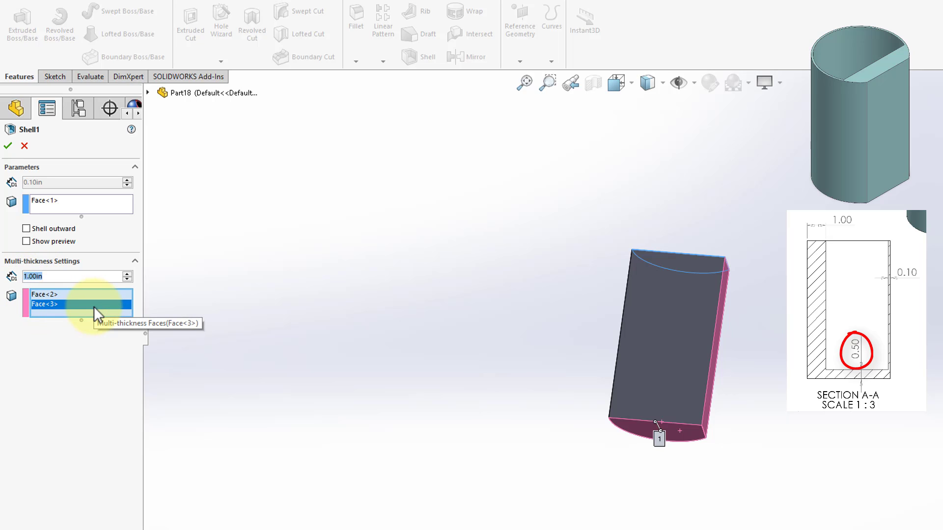
text(0.5)
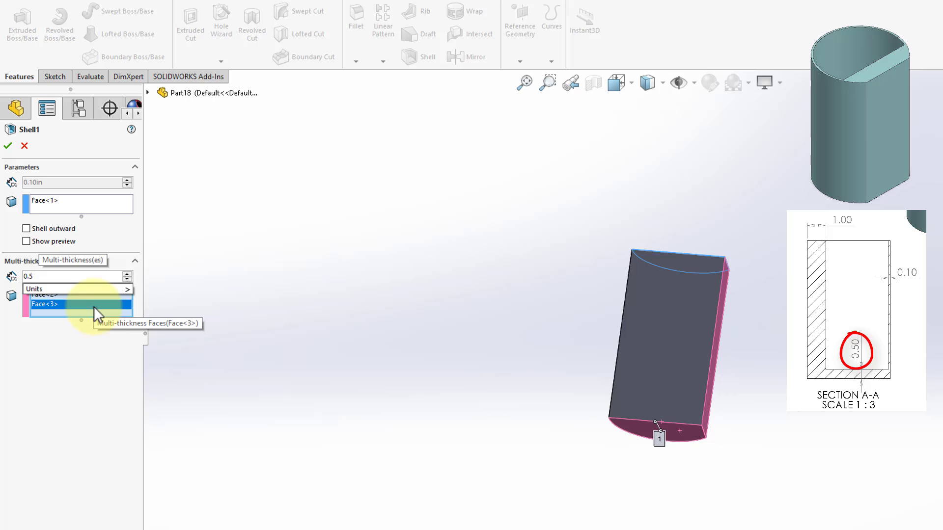
key(Return)
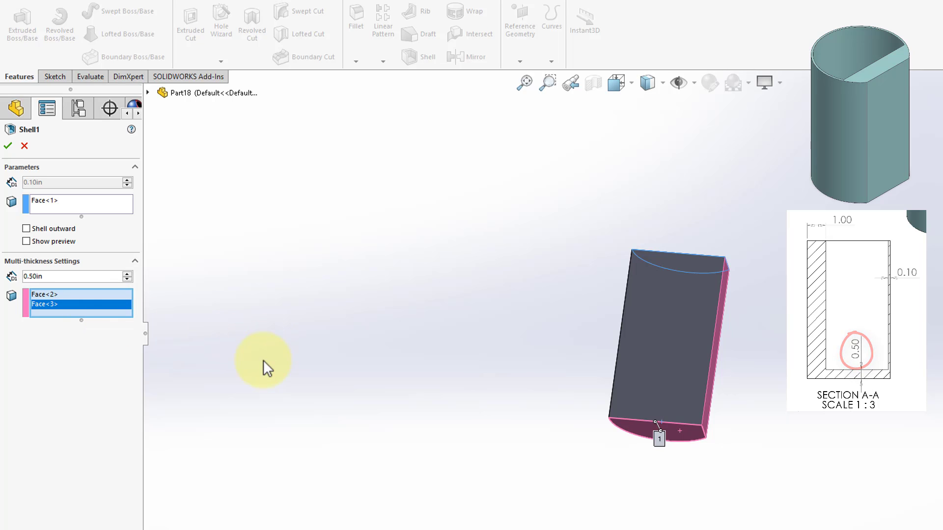
mouse_move(263, 361)
middle_down()
mouse_move(249, 414)
mouse_move(358, 419)
mouse_move(394, 402)
mouse_move(533, 410)
middle_up()
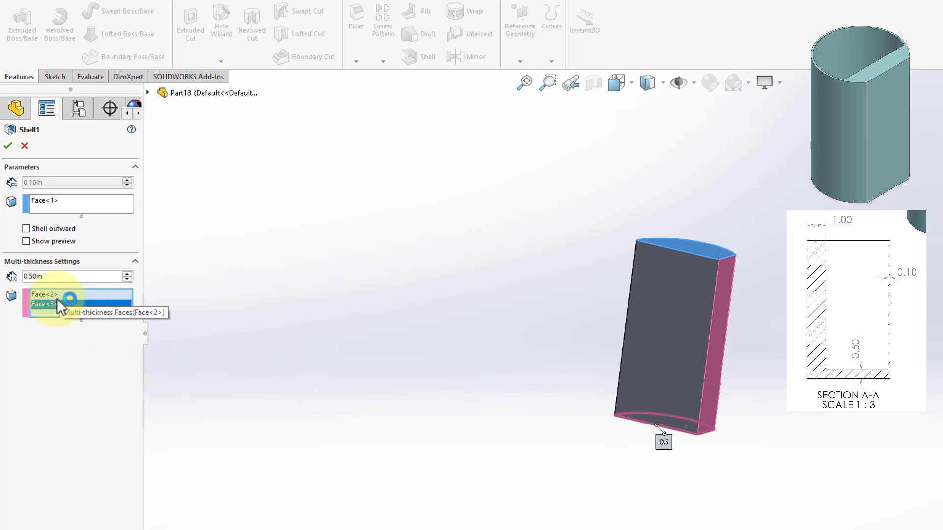
click(49, 295)
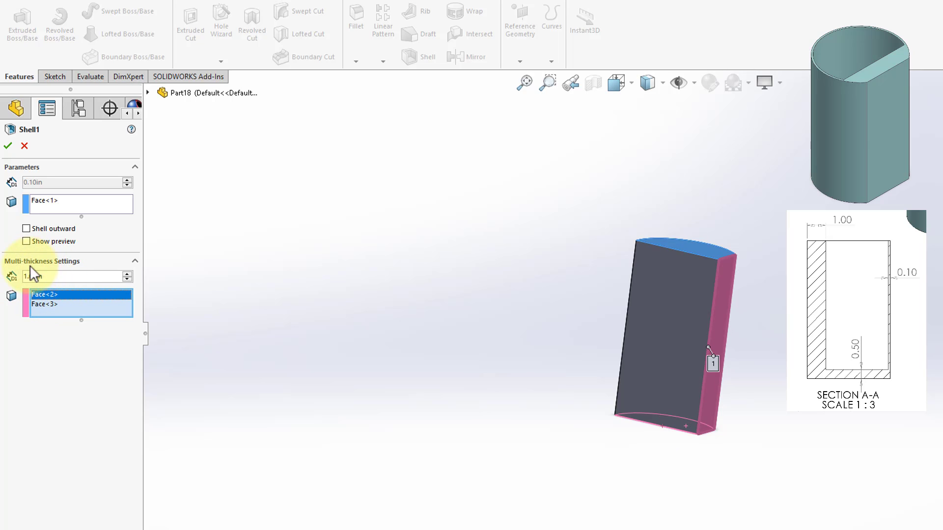
click(45, 305)
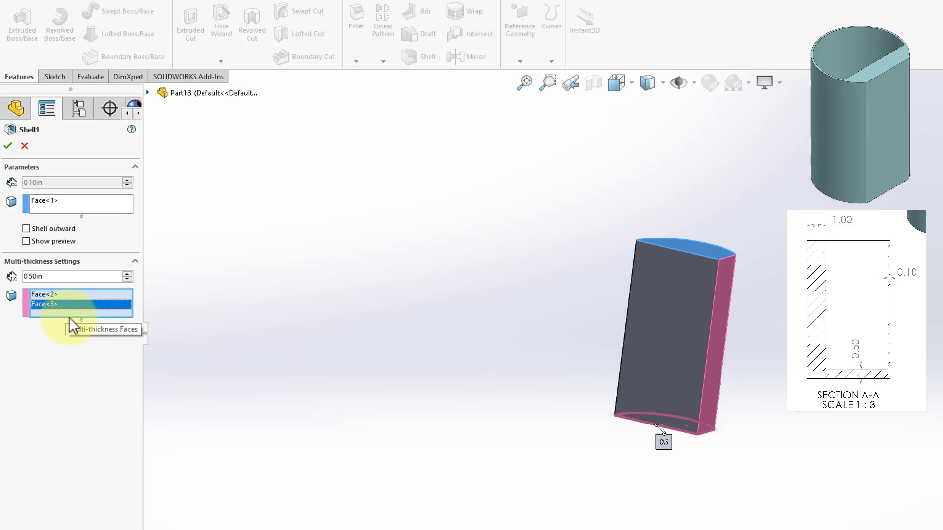
click(7, 146)
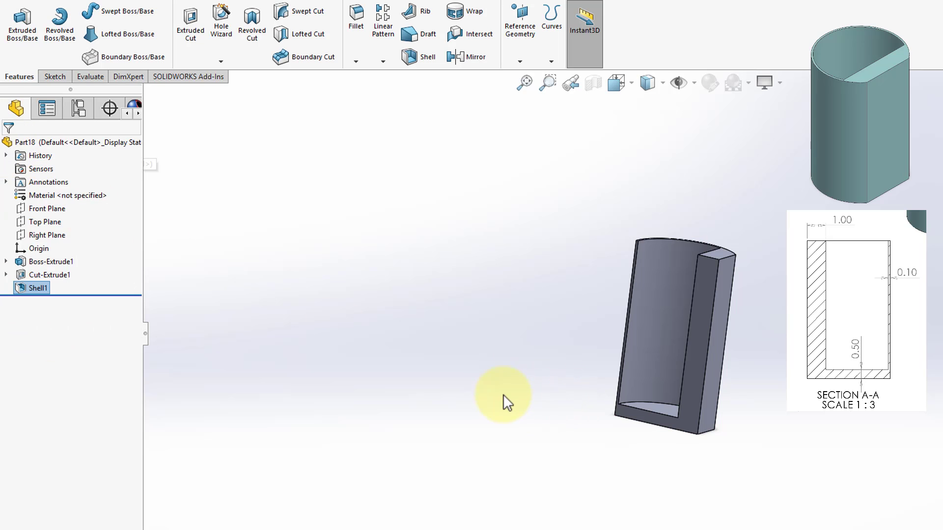
Examine the sectioned multi-thickness shell, and turn off the section view to show the complete part.
mouse_move(504, 397)
middle_down()
mouse_move(458, 448)
mouse_move(501, 400)
middle_up()
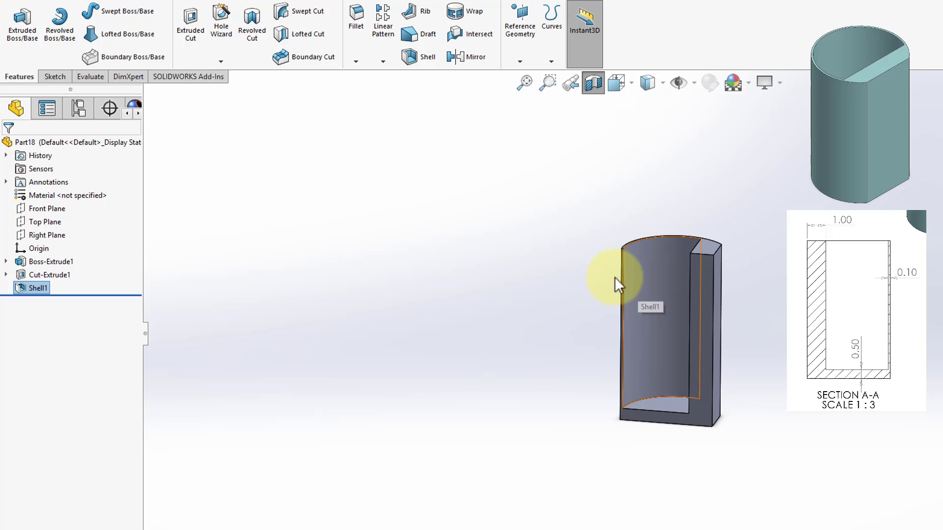
middle_drag(622, 264, 603, 317)
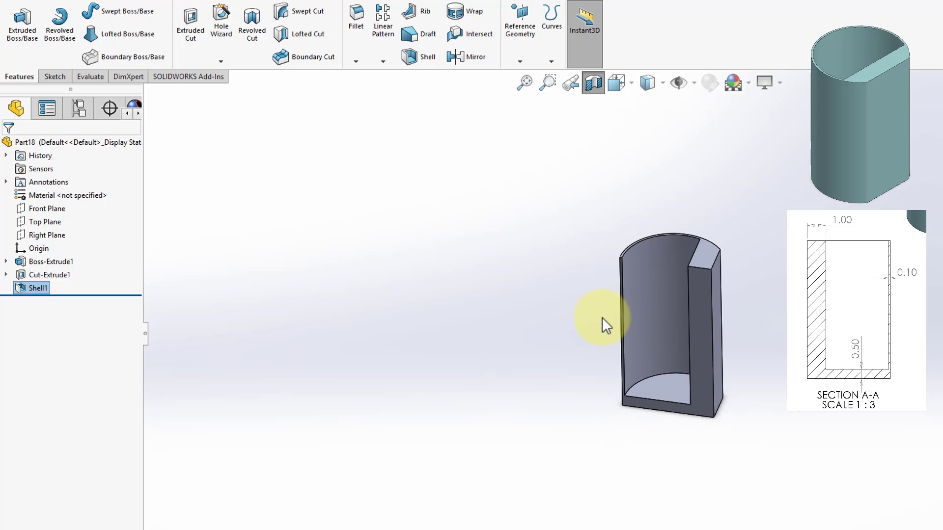
click(592, 86)
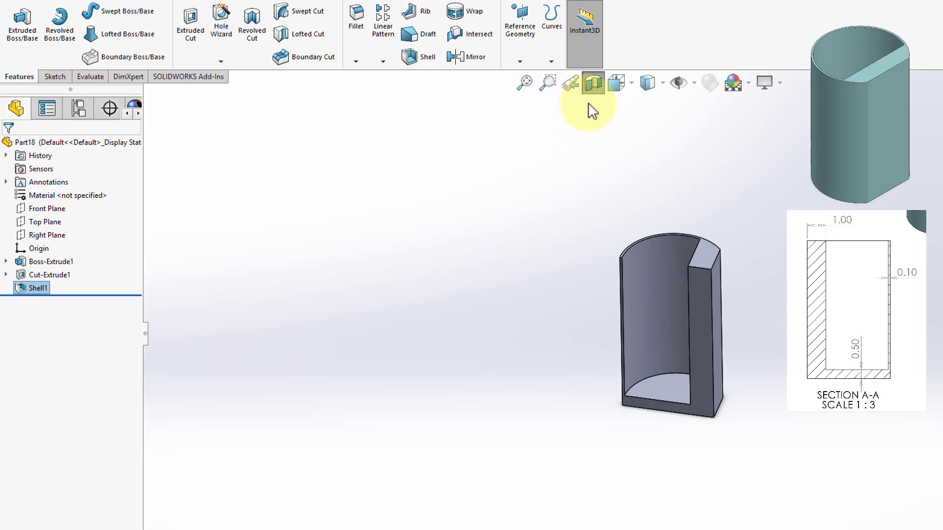
mouse_move(568, 320)
middle_down()
mouse_move(631, 309)
mouse_move(560, 324)
middle_up()
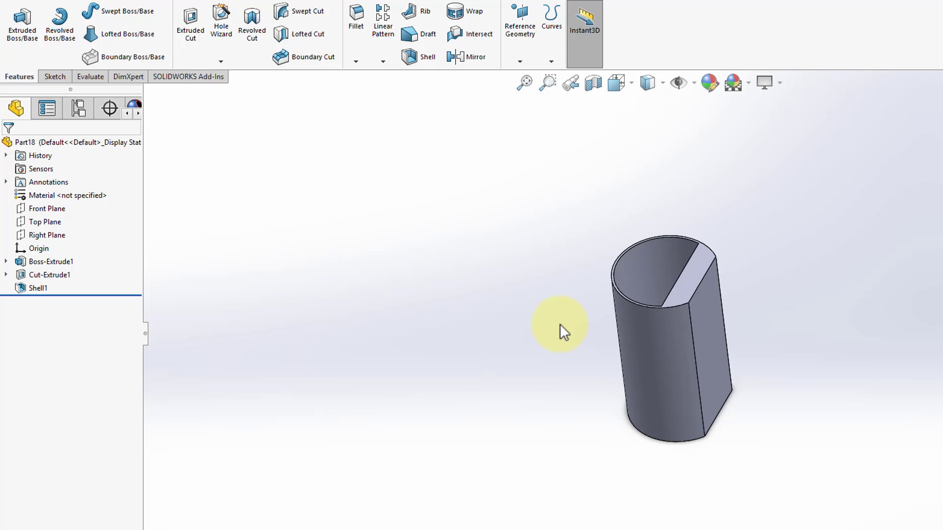